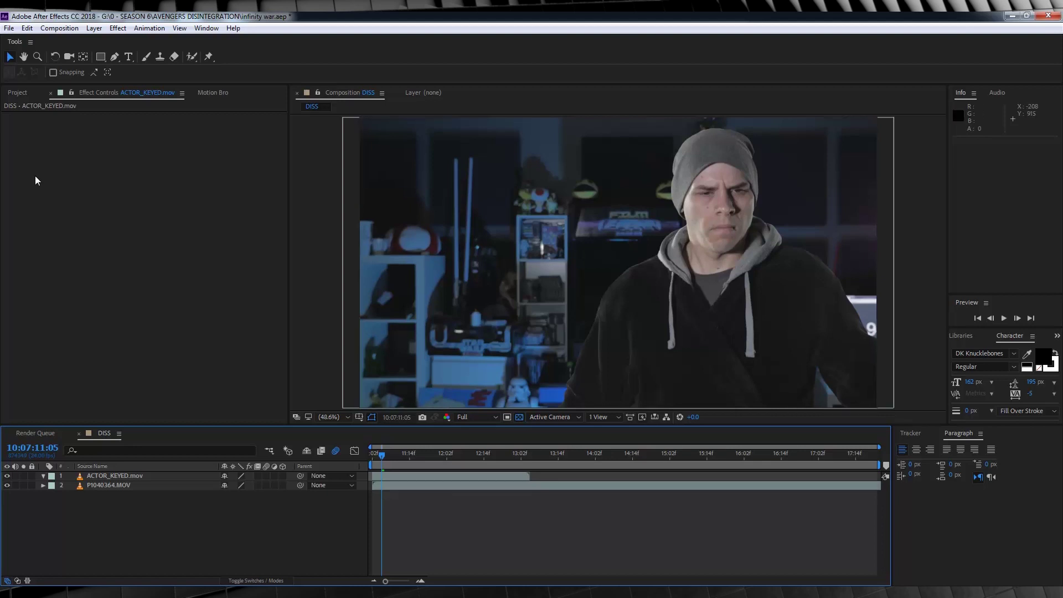
- Check the key by toggling visibility of the ACTOR_KEYED layer and the room background
left_click(17, 93)
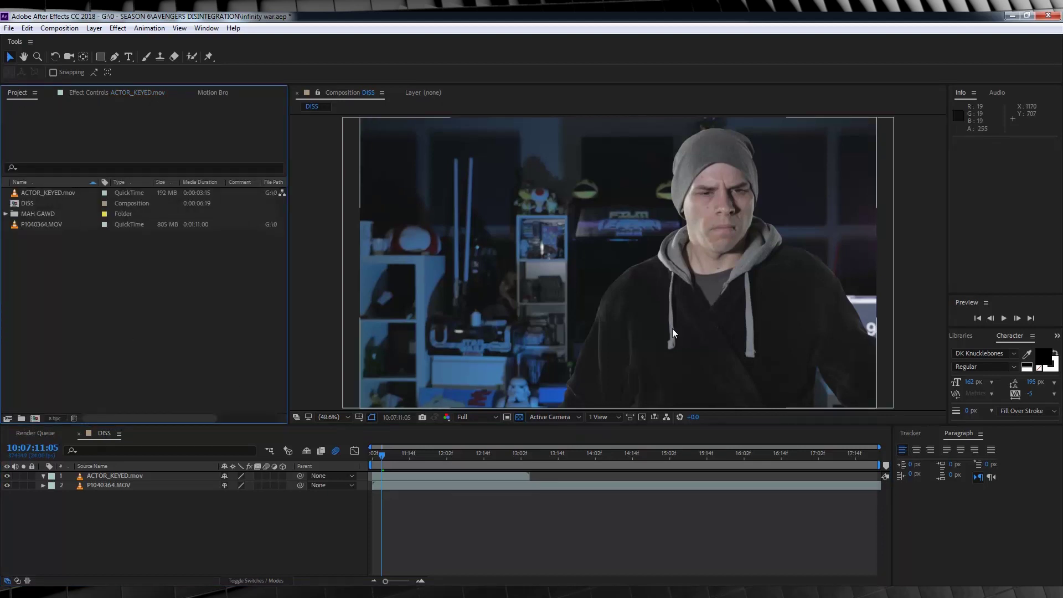
left_click(104, 476)
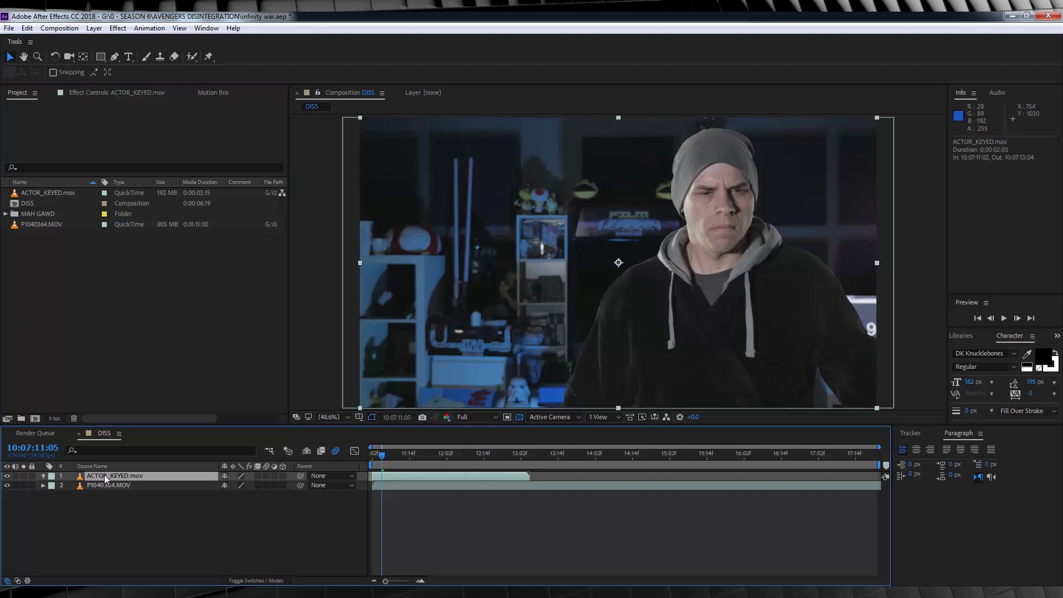
left_click(9, 476)
left_click(10, 476)
left_click(10, 476)
left_click(10, 476)
key("ctrl+Down")
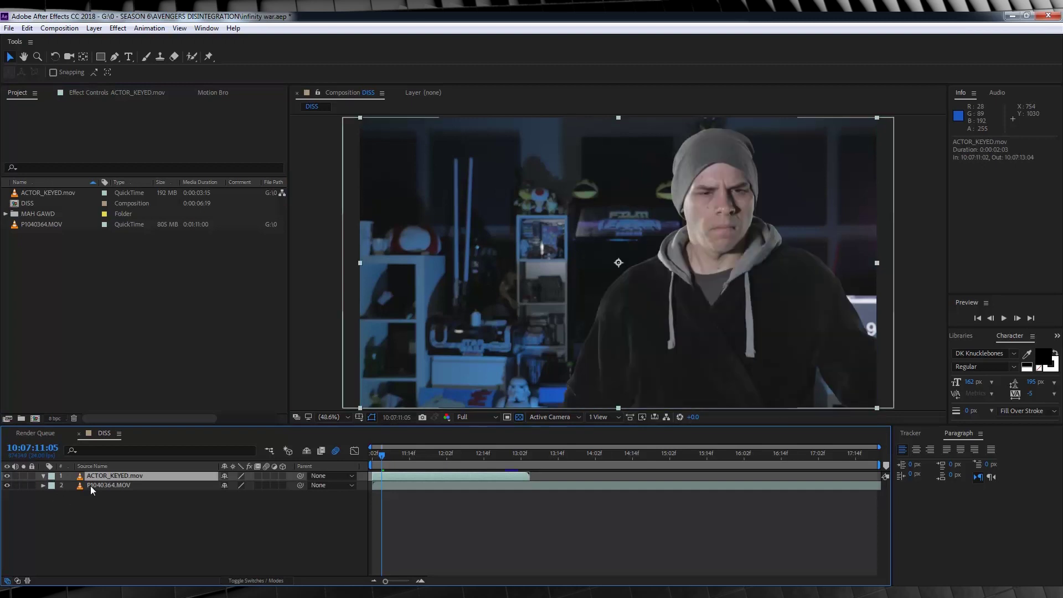
left_click(7, 486)
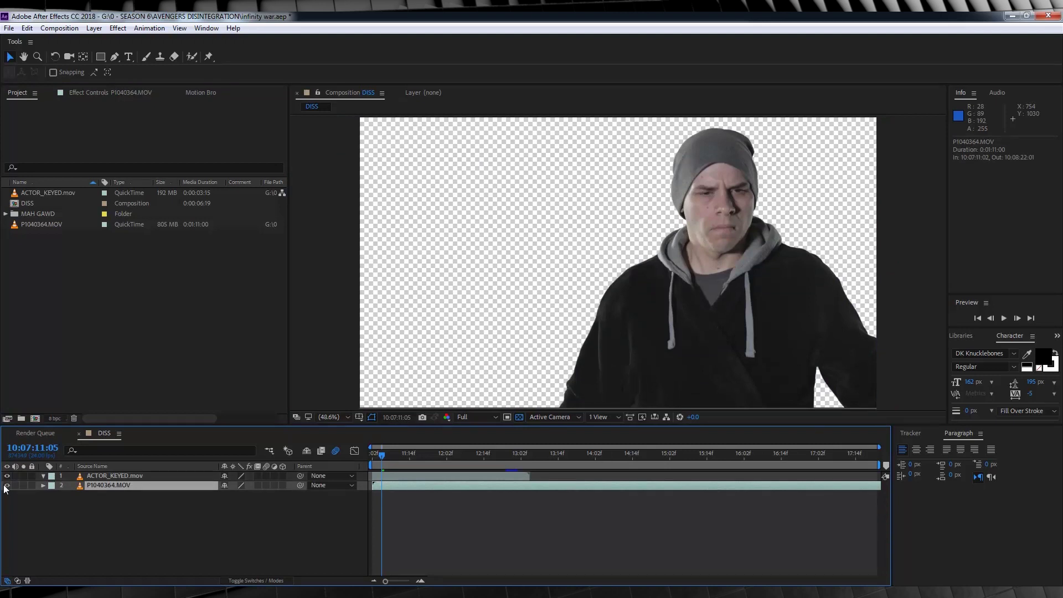
left_click(7, 485)
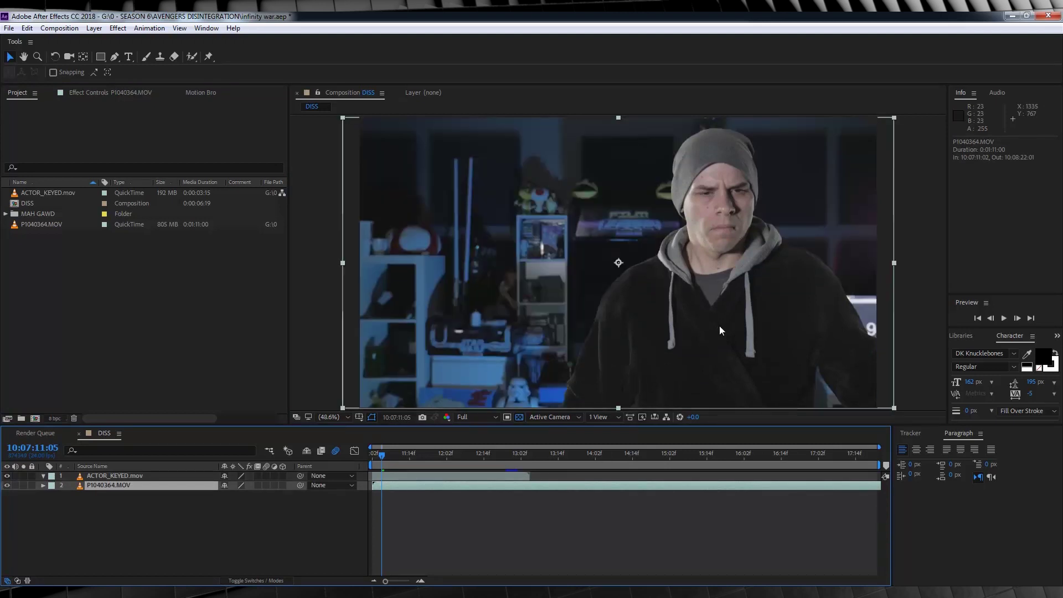
- Duplicate ACTOR_KEYED.mov and hide the lower copy
left_click(136, 476)
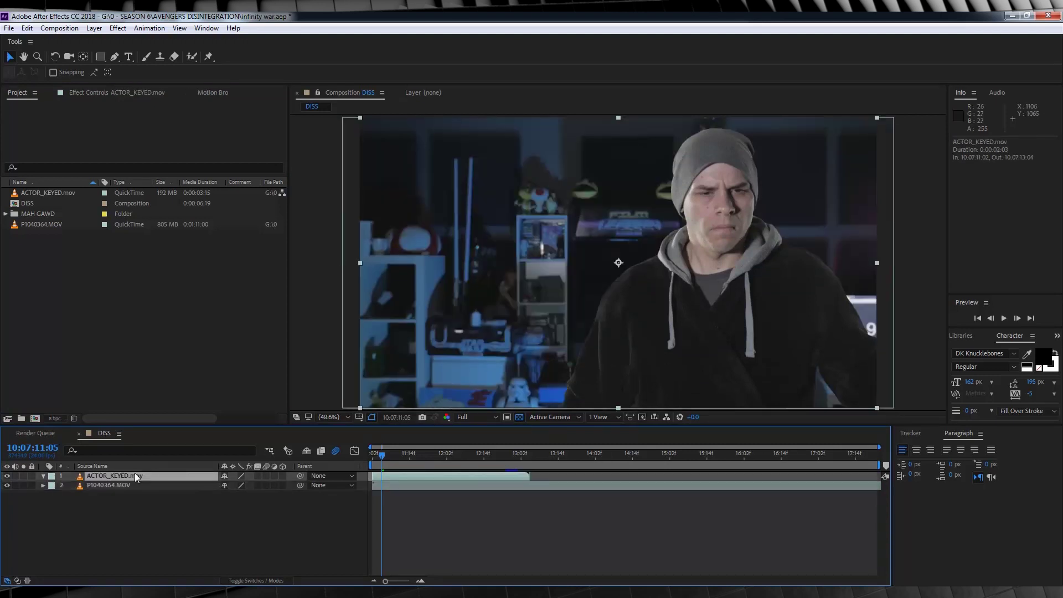
key("ctrl+d")
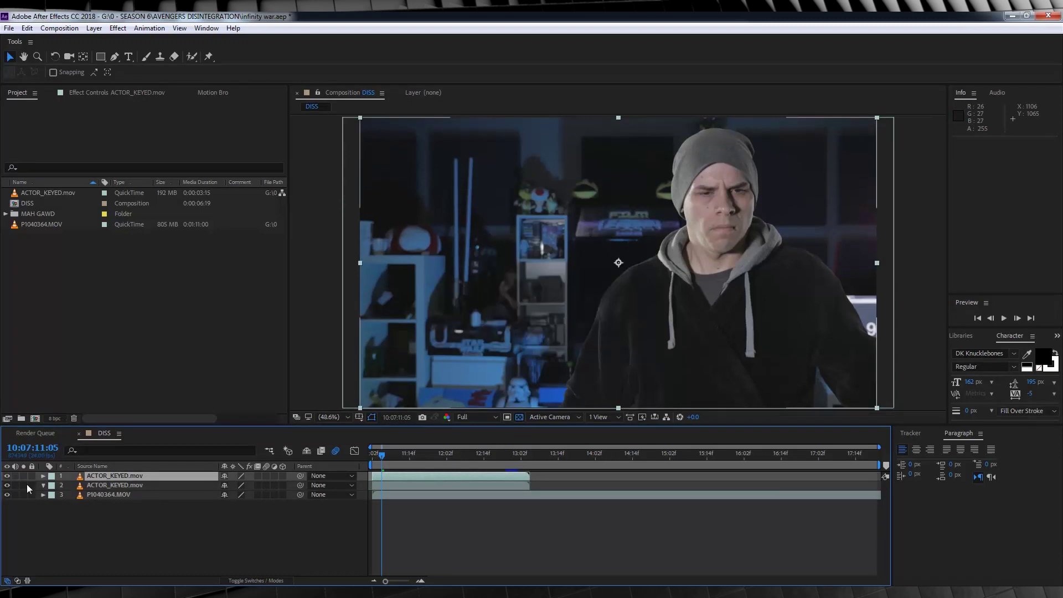
left_click(7, 485)
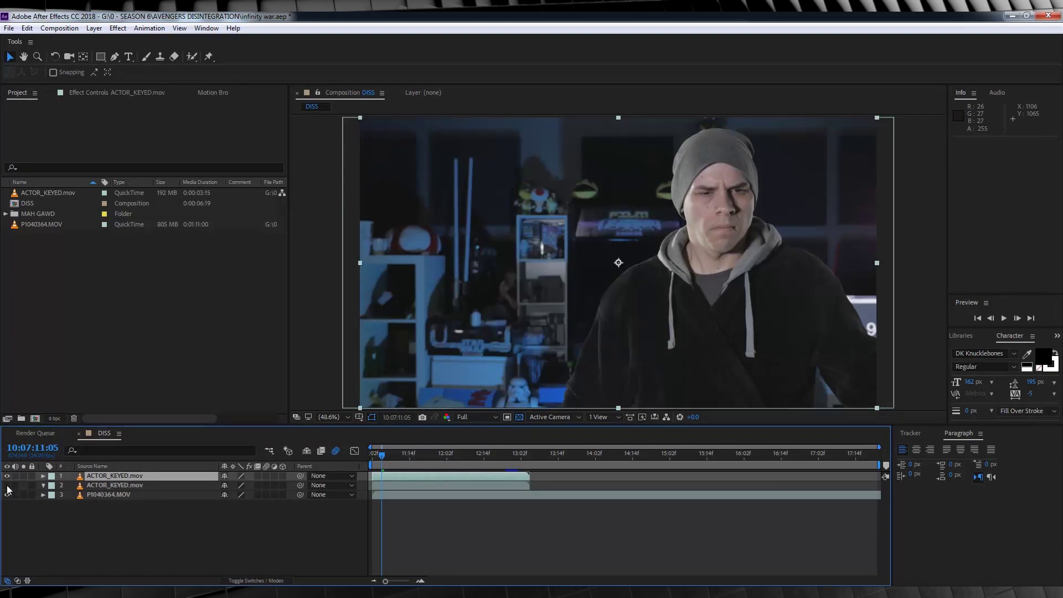
right_click(123, 483)
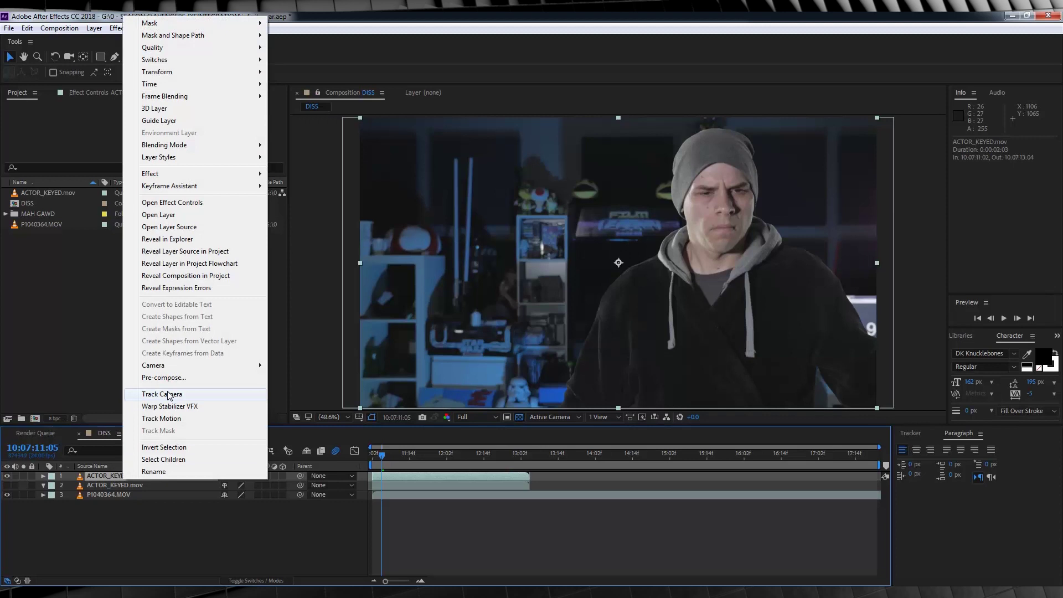
- Pre-compose the top actor copy as DUST, make it a 3D layer, and open it
left_click(162, 377)
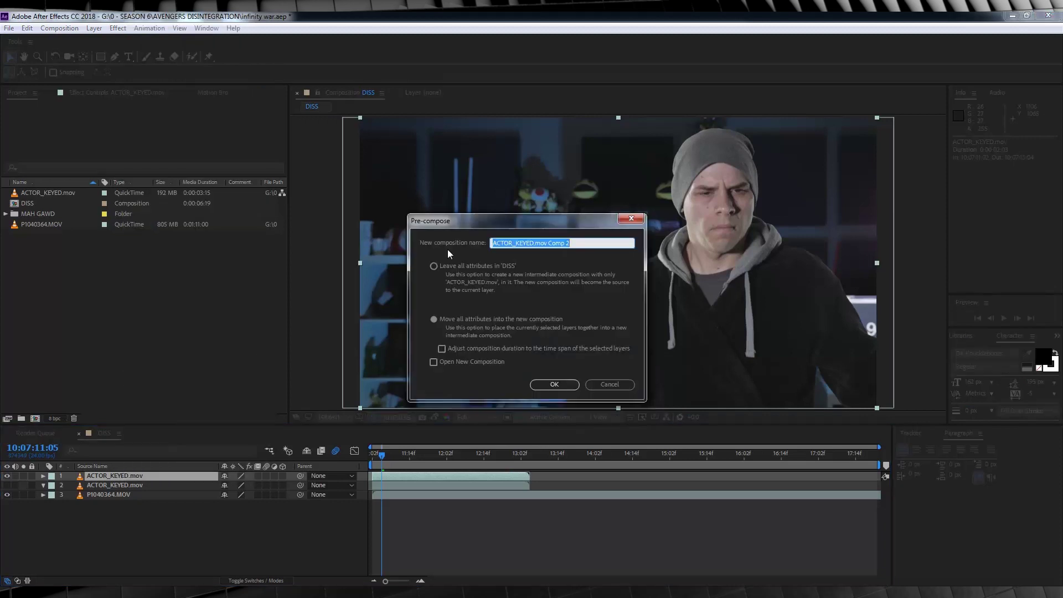
type("DUST")
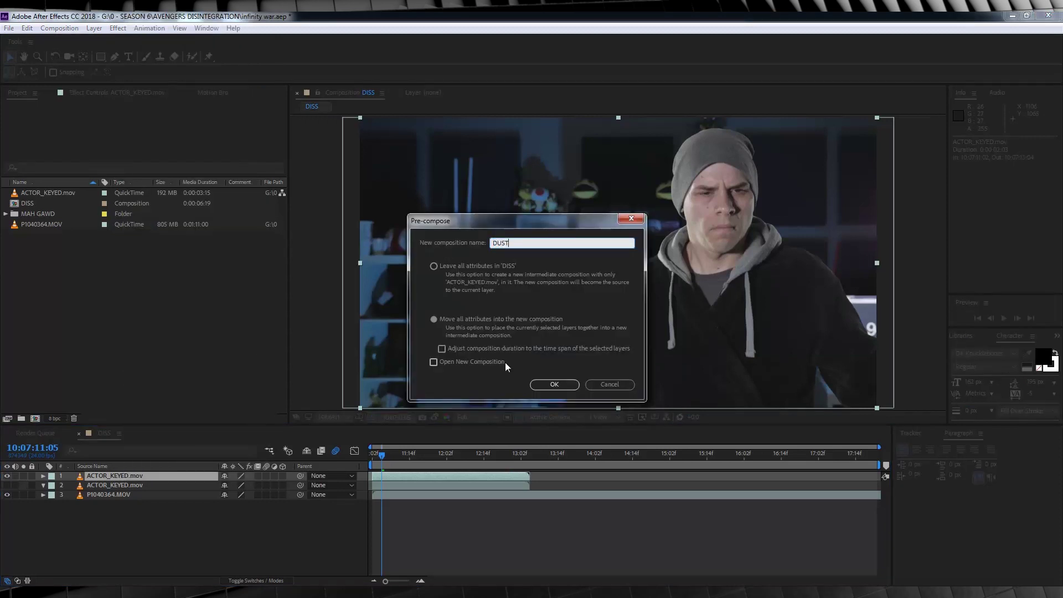
left_click(554, 384)
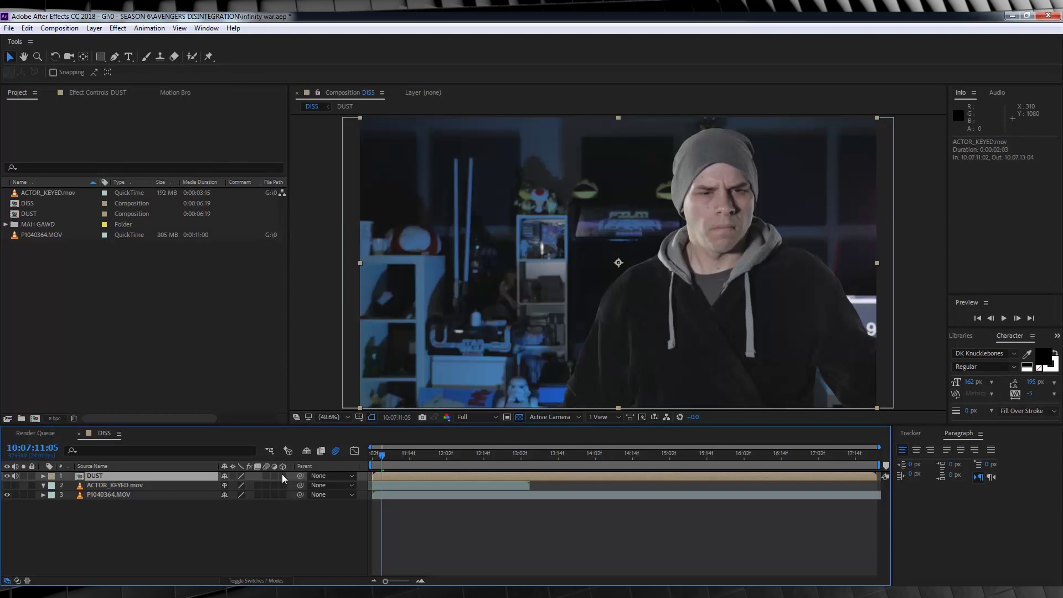
left_click(282, 475)
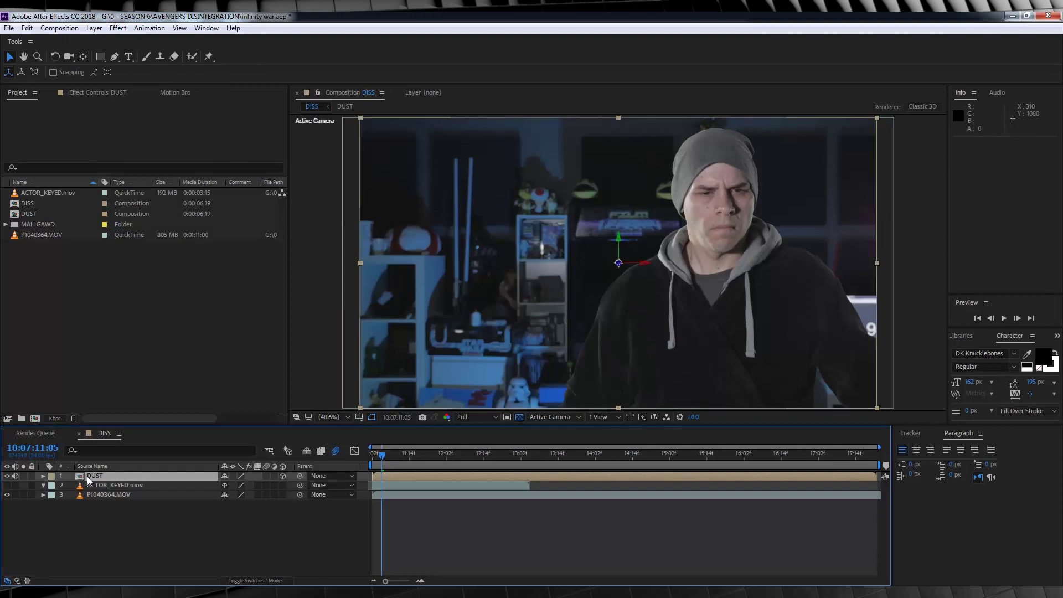
double_click(88, 476)
- Apply a Photo Filter to the actor with custom dark brown colour 3A2D1B at 100% density
left_click(103, 476)
left_click(118, 28)
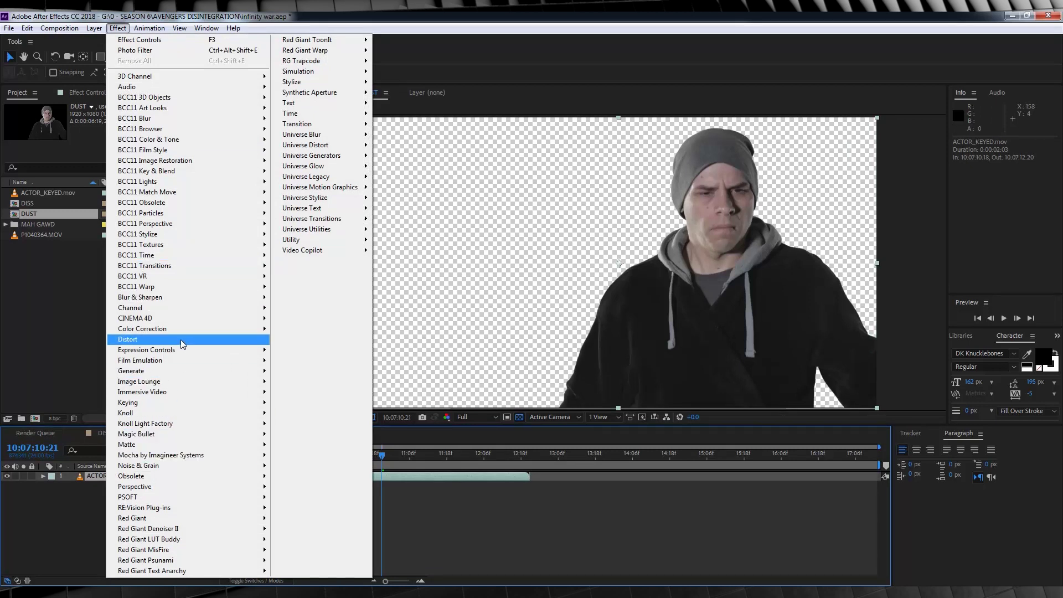
mouse_move(183, 328)
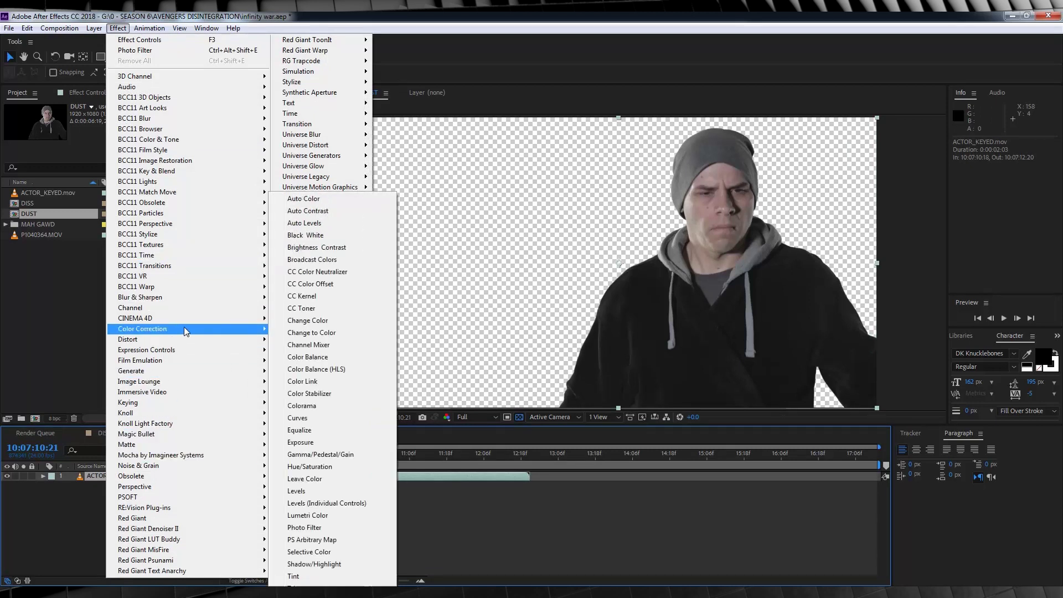
left_click(305, 526)
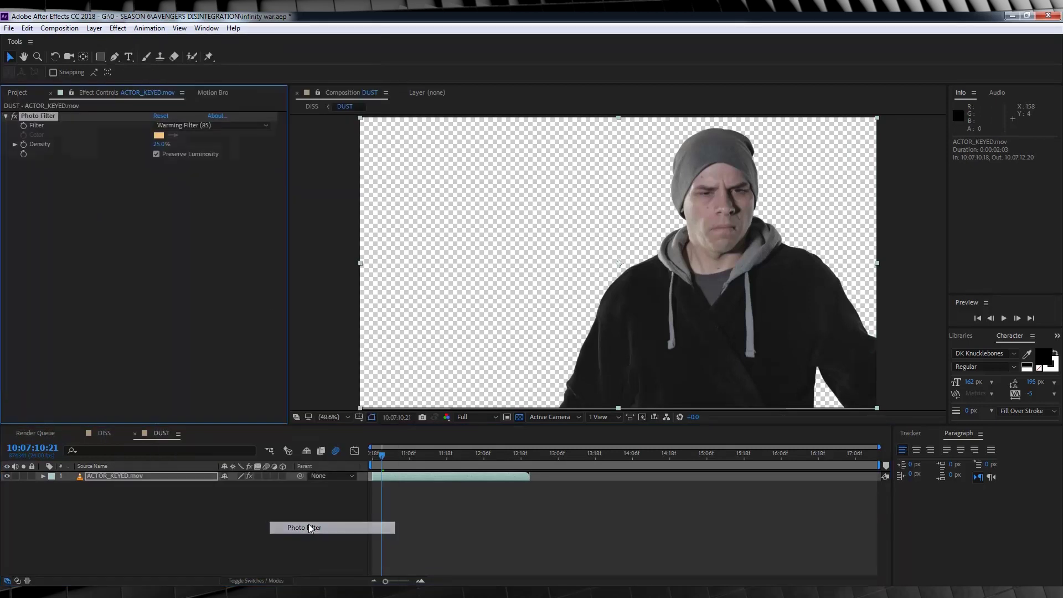
left_click(171, 128)
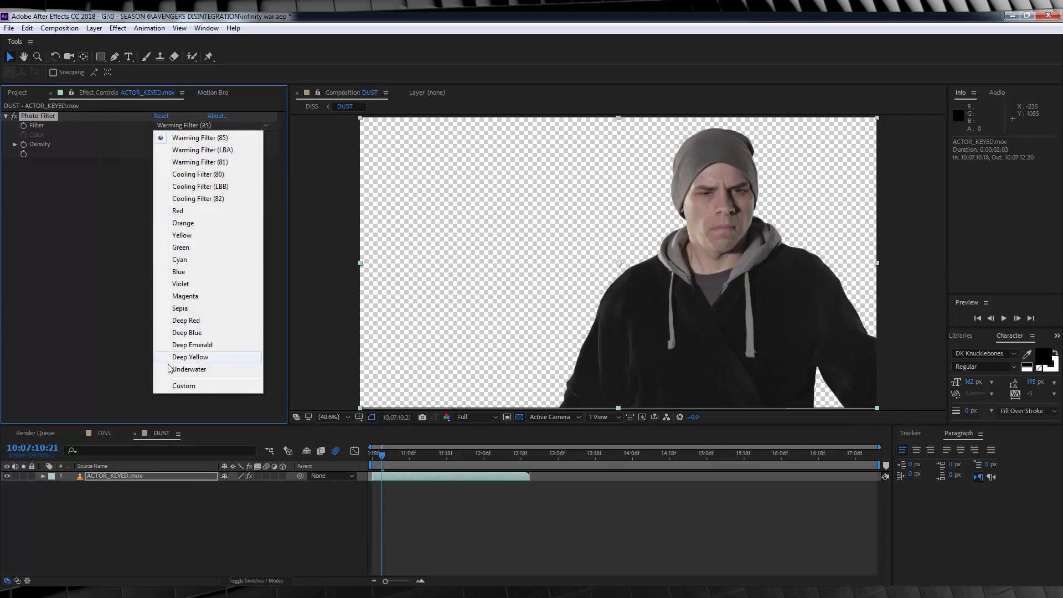
left_click(180, 385)
left_click(159, 135)
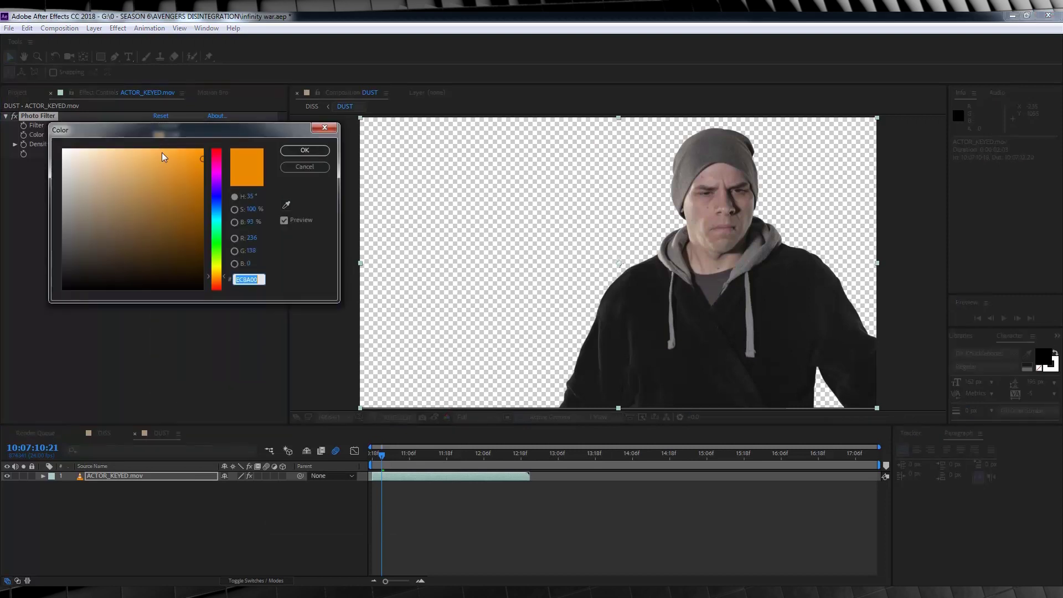
left_click_drag(159, 252, 140, 256)
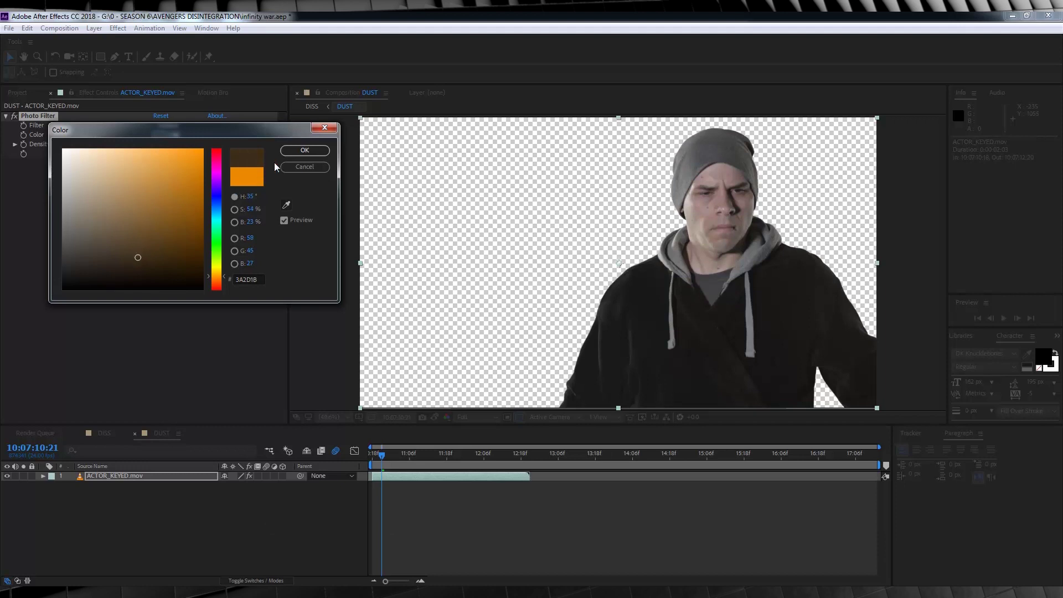
key("Return")
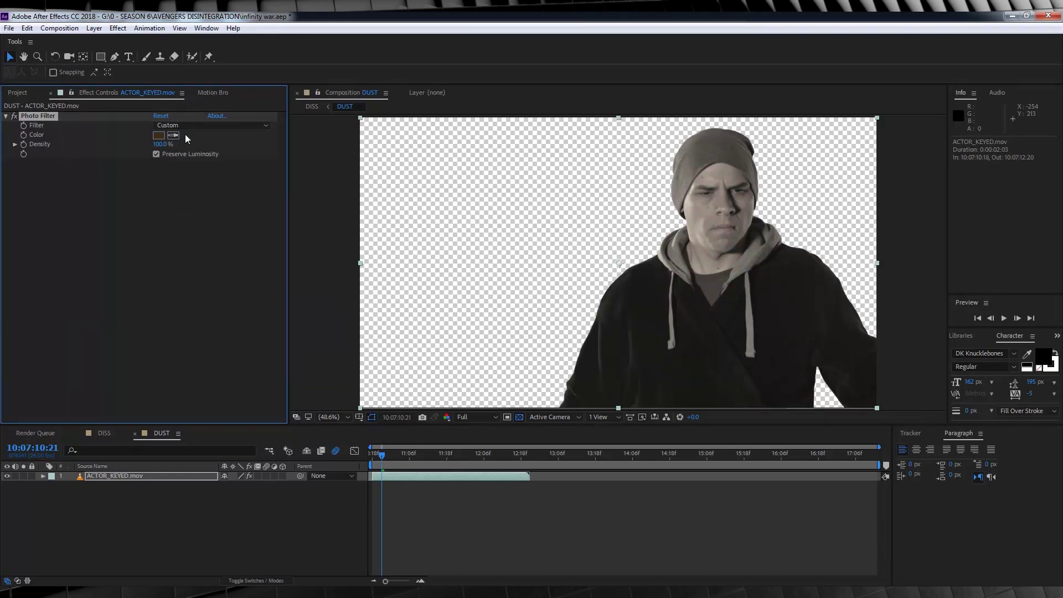
left_click(118, 29)
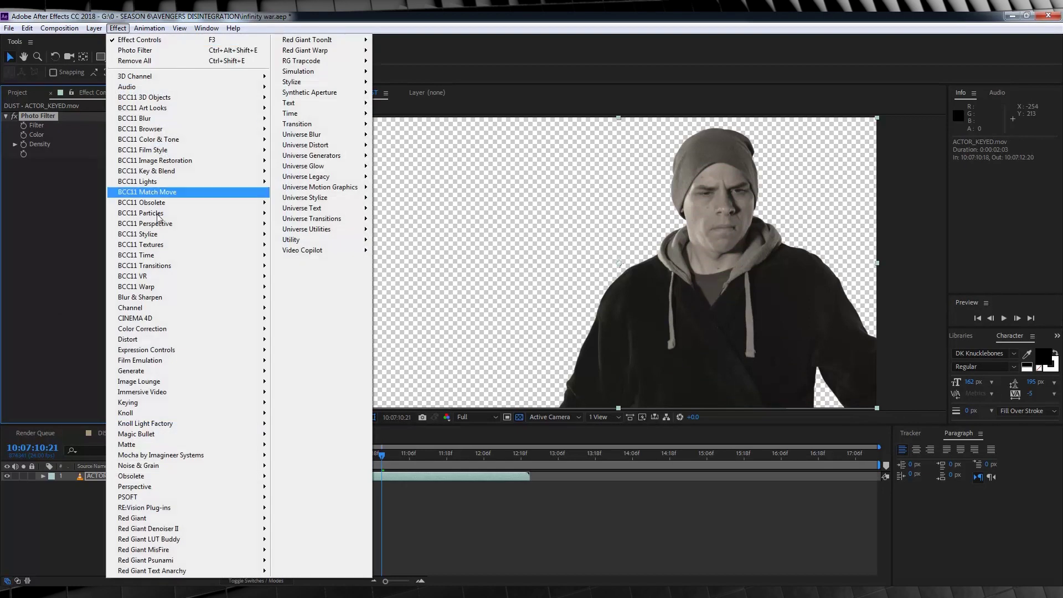
- Add a Tint effect mapping blacks to dark grey at 50% amount, viewing at 25% zoom
mouse_move(170, 331)
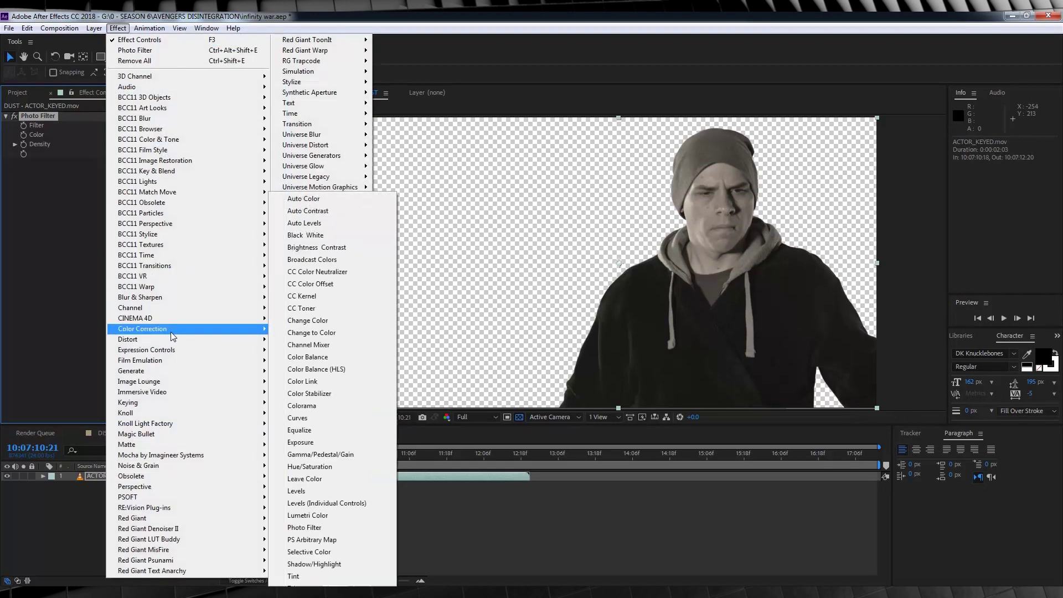
left_click(327, 576)
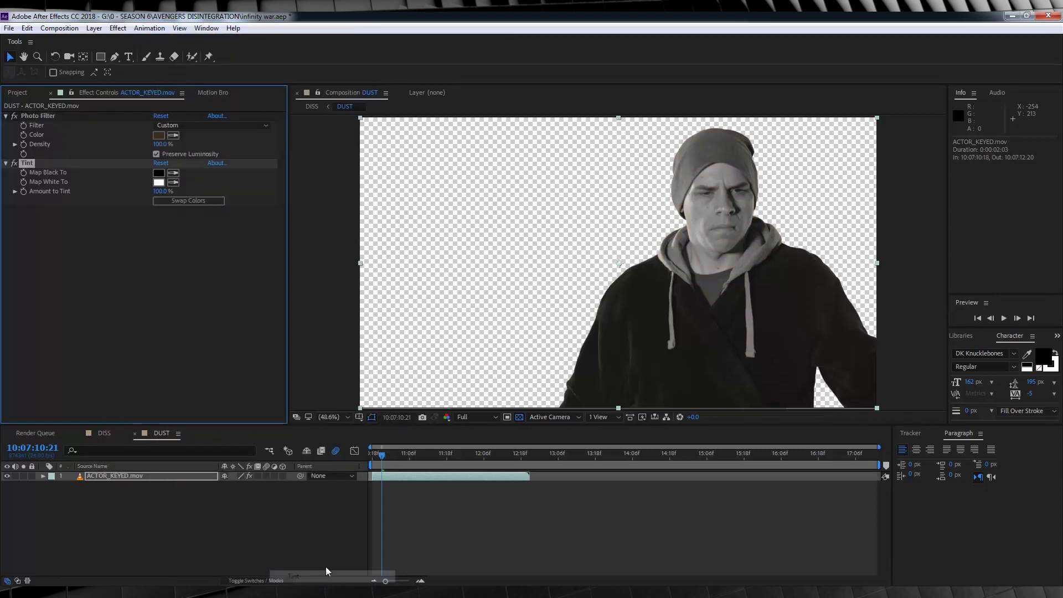
left_click(159, 175)
mouse_move(109, 257)
left_mouse_down()
mouse_move(68, 260)
mouse_move(59, 278)
left_mouse_up()
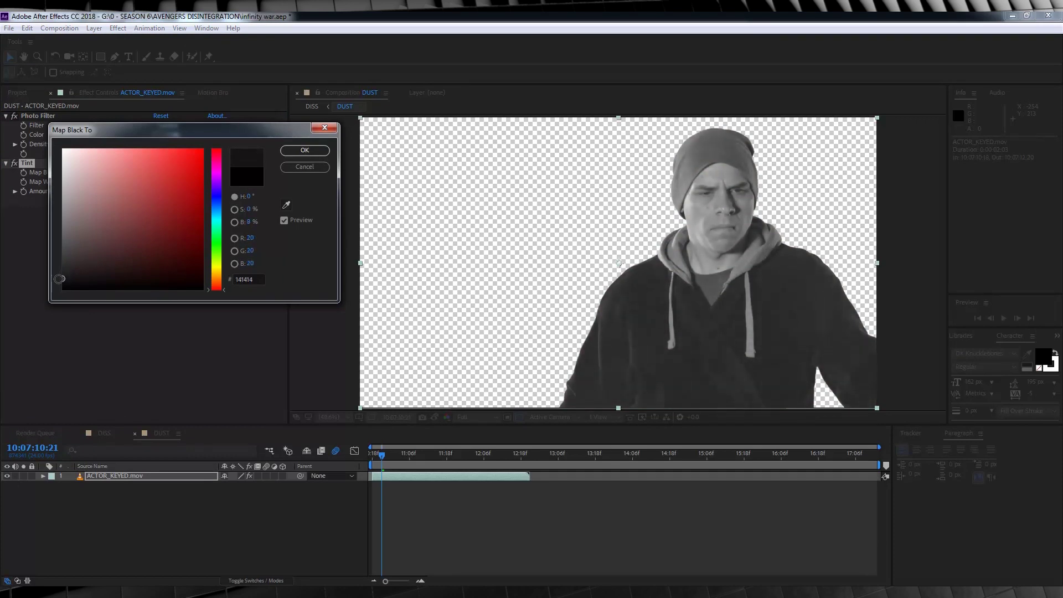
left_click(305, 150)
left_click(161, 192)
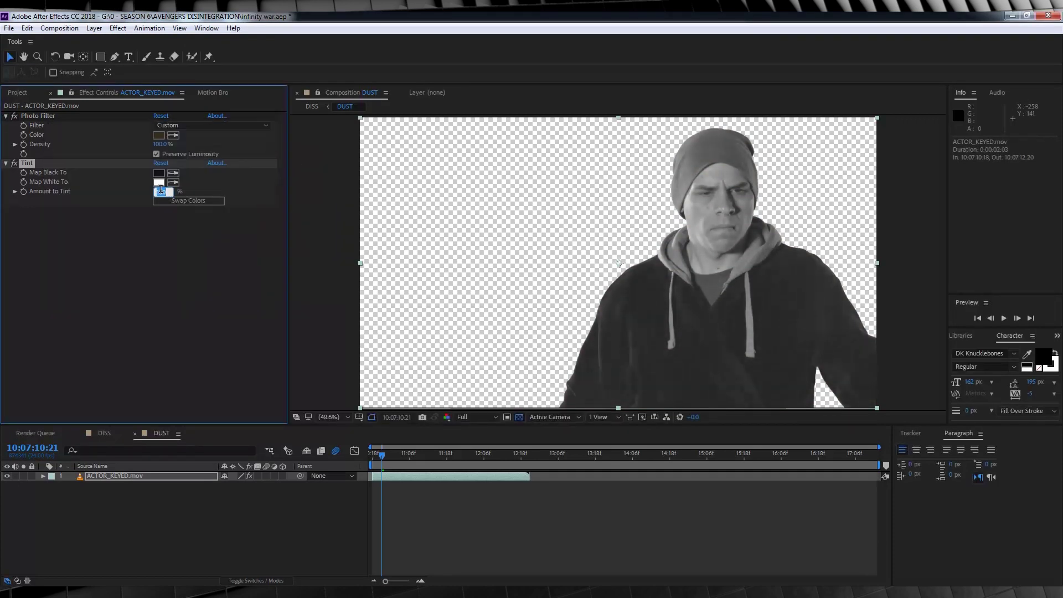
key("Return")
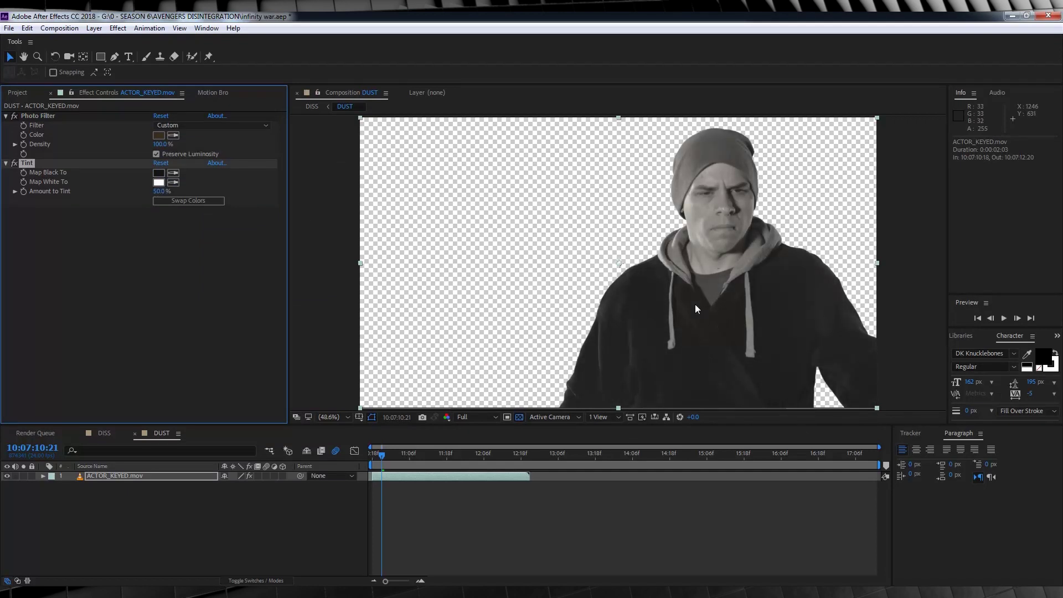
left_click(185, 527)
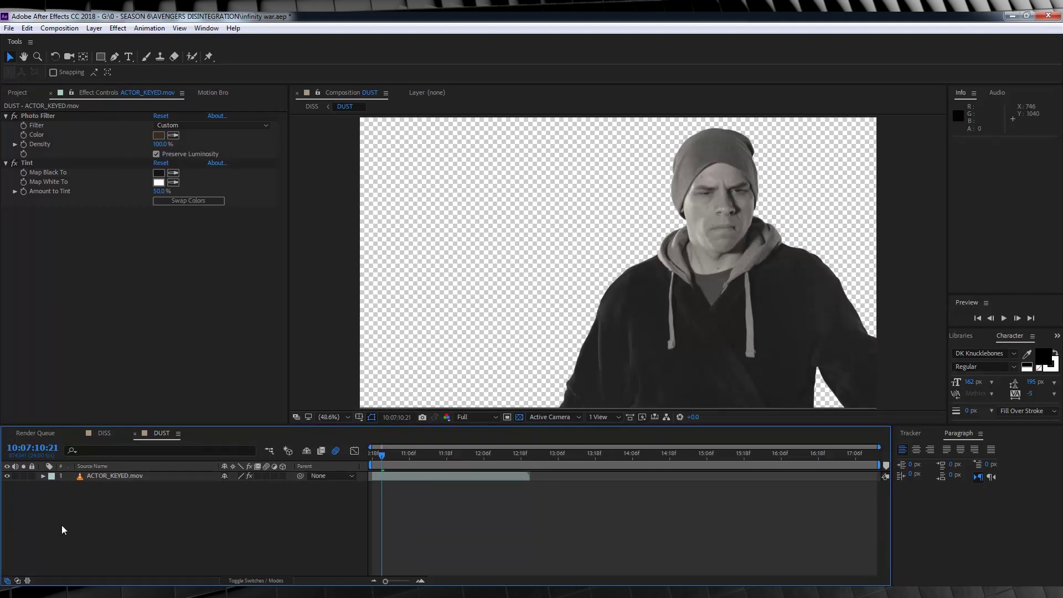
left_click(114, 476)
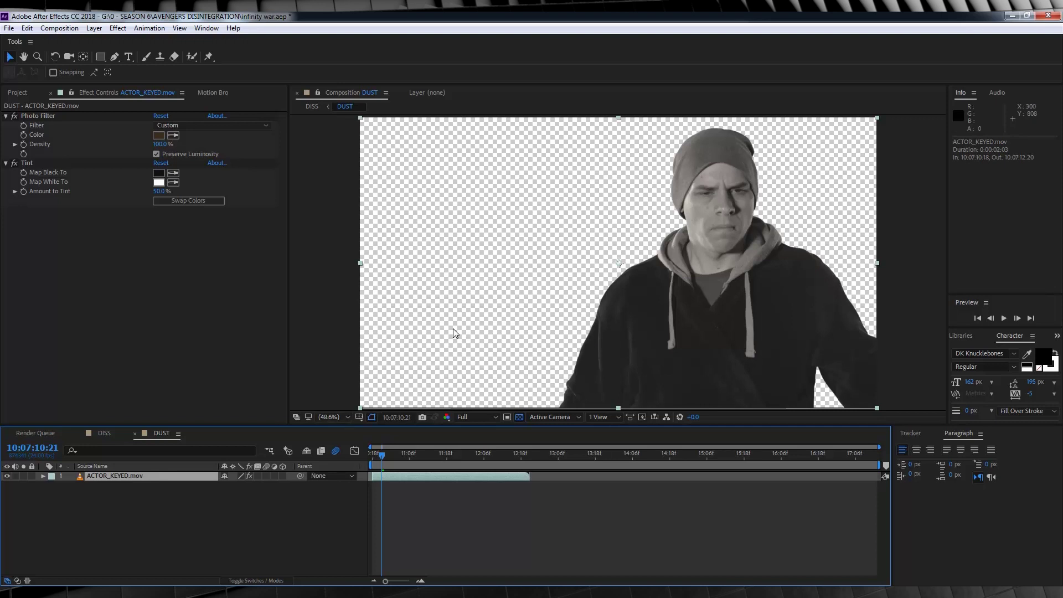
key("comma")
key("comma")
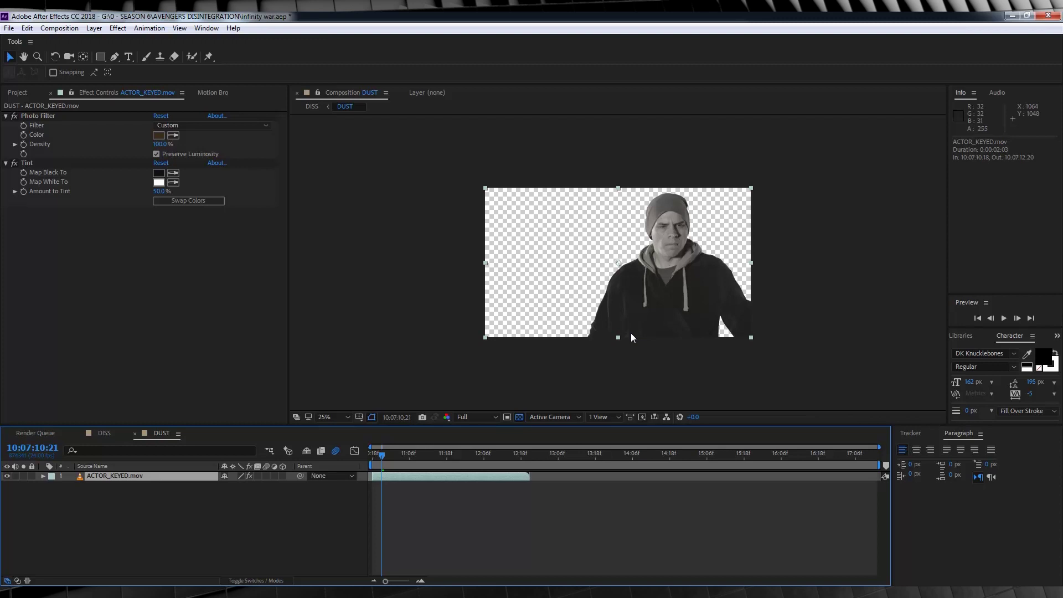
- Draw a closed wavy 25-point Pen mask in a band just below the actor
left_click(117, 57)
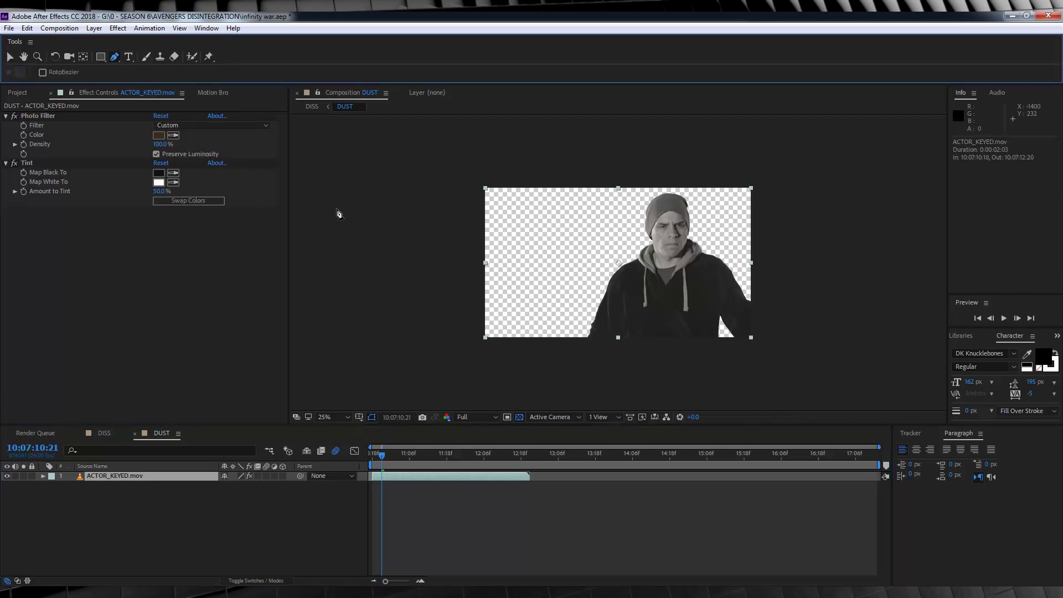
left_click(566, 354)
left_click(579, 353)
left_click(599, 362)
left_click(612, 363)
left_click(626, 358)
left_click(640, 352)
left_click(652, 349)
left_click(663, 350)
left_click(713, 359)
left_click(734, 356)
left_click(746, 354)
left_click(763, 364)
left_click(761, 381)
left_click(744, 381)
left_click(726, 378)
left_click(704, 378)
left_click(683, 375)
left_click(662, 380)
left_click(641, 382)
left_click(609, 381)
left_click(587, 382)
left_click(564, 373)
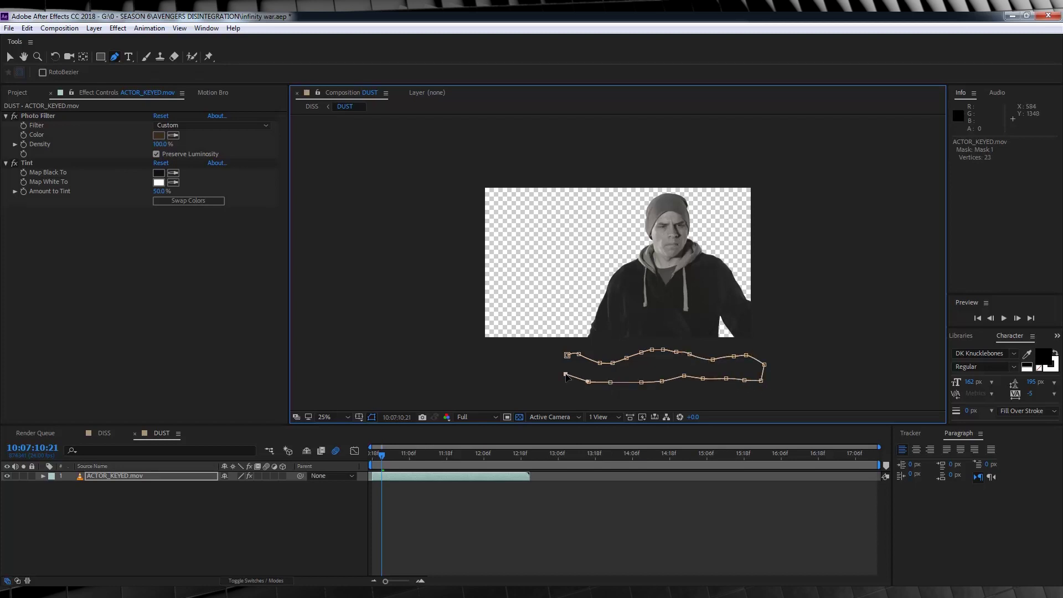
left_click(568, 356)
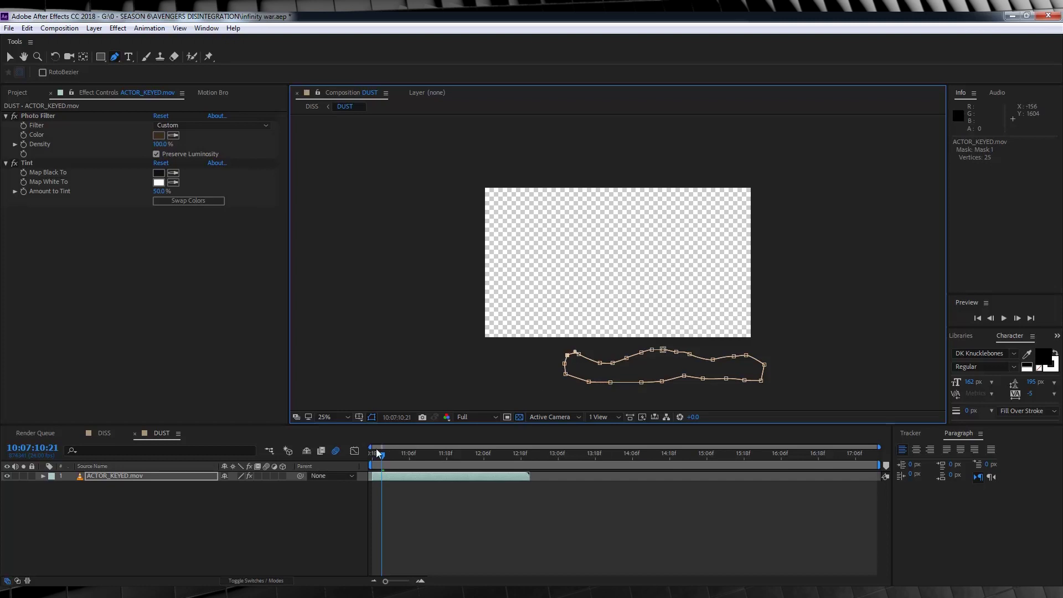
- Reveal Mask 1's properties and return the playhead to the clip's first frame
key("m")
left_click(79, 495)
key("ctrl+z")
left_click_drag(401, 460, 360, 456)
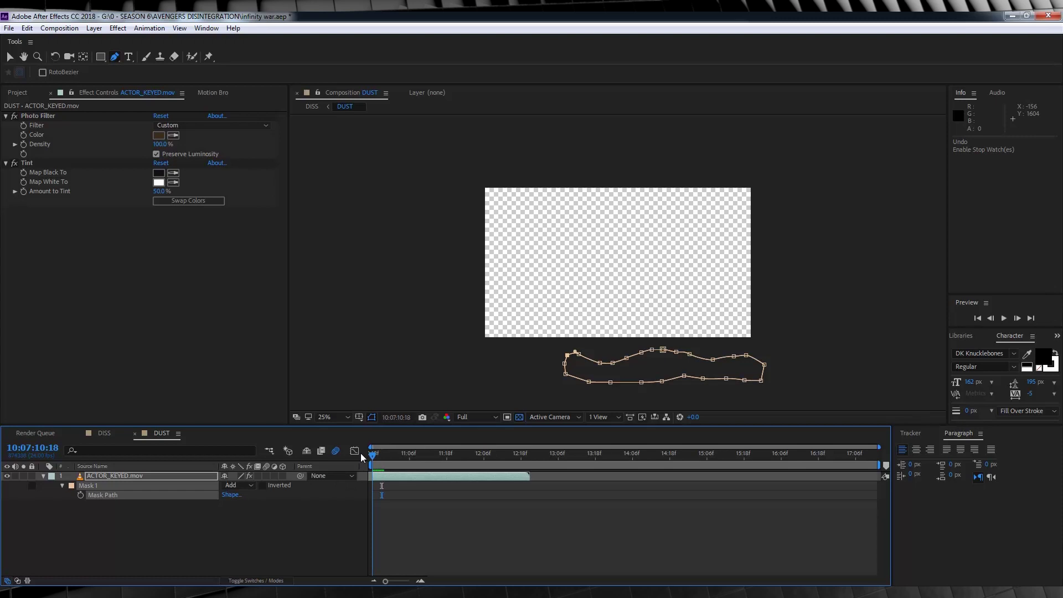
- Keyframe the Mask Path at the first frame, then raise the mask into the frame bottom with peaks
left_click(80, 495)
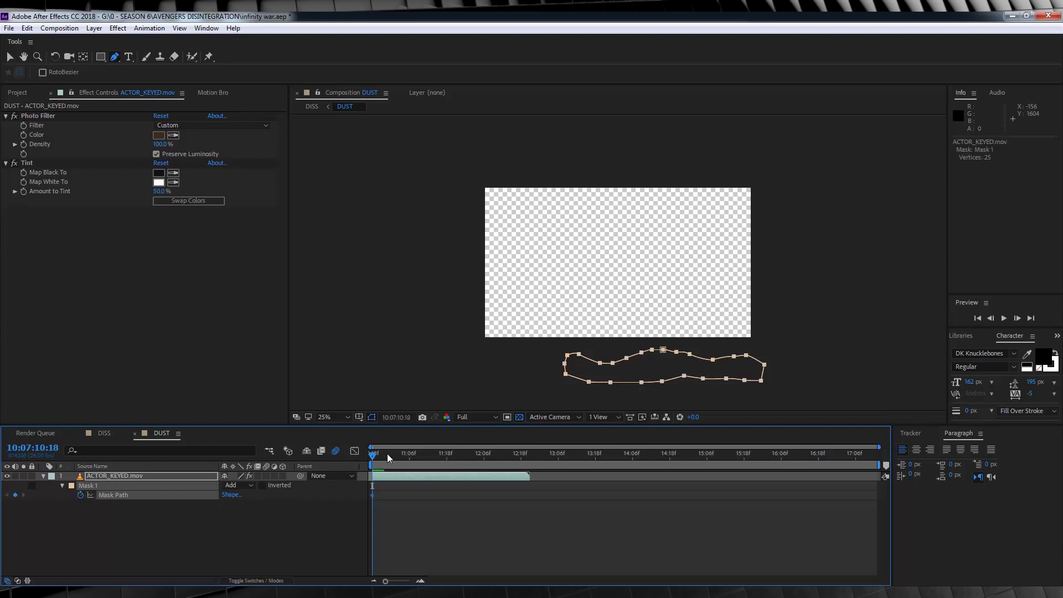
left_click_drag(381, 453, 384, 453)
key("v")
double_click(666, 354)
left_click_drag(667, 355, 668, 317)
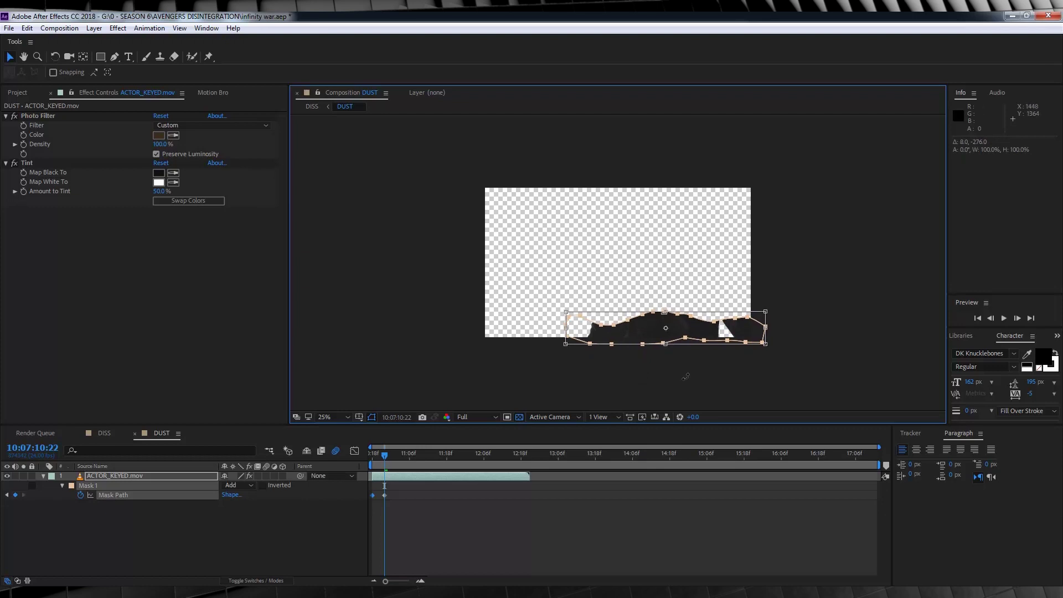
left_click(322, 532)
left_click(673, 331)
left_click_drag(677, 315, 625, 306)
- Keyframe the mask rising higher over the actor between frames 11:04 and 11:10
left_click_drag(386, 461, 404, 462)
left_click(668, 314)
double_click(680, 311)
left_click_drag(680, 311, 682, 287)
left_click(689, 563)
left_click(403, 495)
left_click(422, 458)
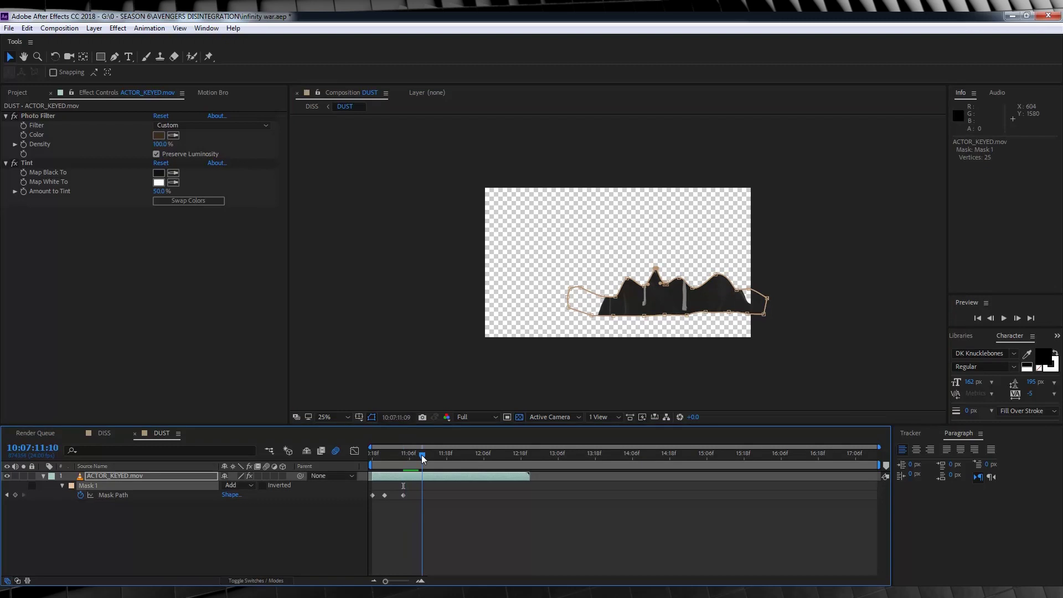
left_click_drag(701, 303, 703, 284)
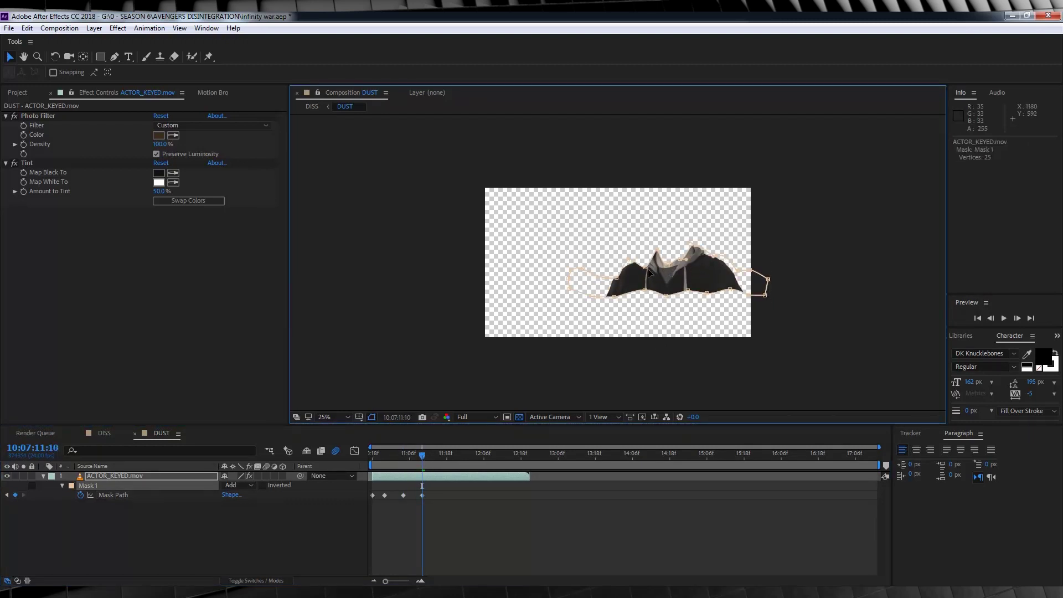
- Keep lifting the mask in later keyframes until it clears the top of the frame by 12:10
left_click(443, 455)
double_click(677, 252)
left_click_drag(677, 243, 671, 145)
left_click(455, 454)
left_click(462, 453)
double_click(680, 259)
left_click(477, 454)
double_click(684, 234)
left_click(490, 453)
left_click(496, 454)
double_click(676, 221)
key("f")
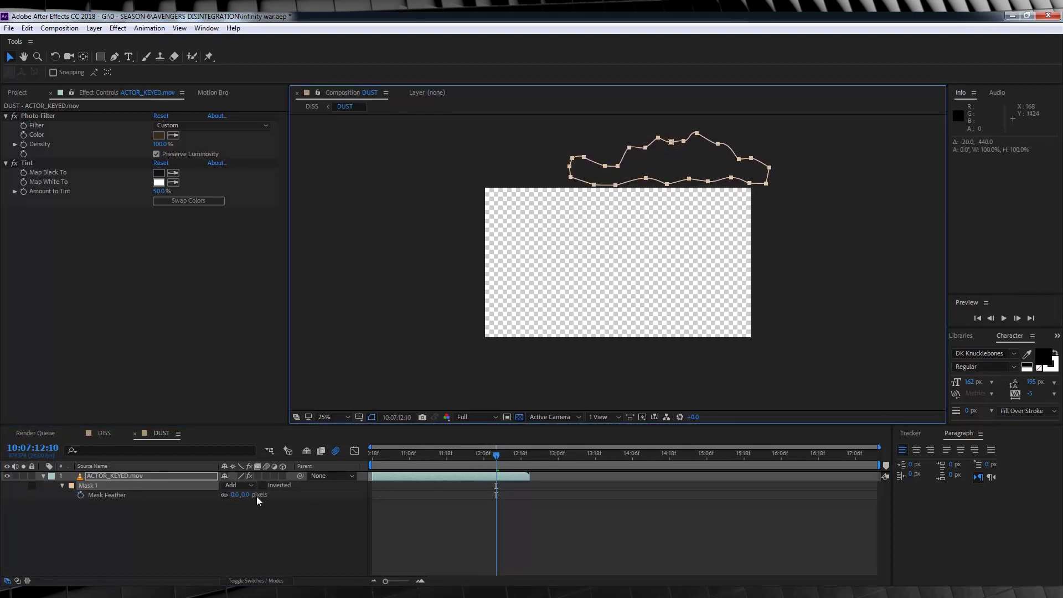
left_click(246, 494)
- Set Mask Feather to 75 pixels and play a preview of the wipe from the start
type("75")
key("Return")
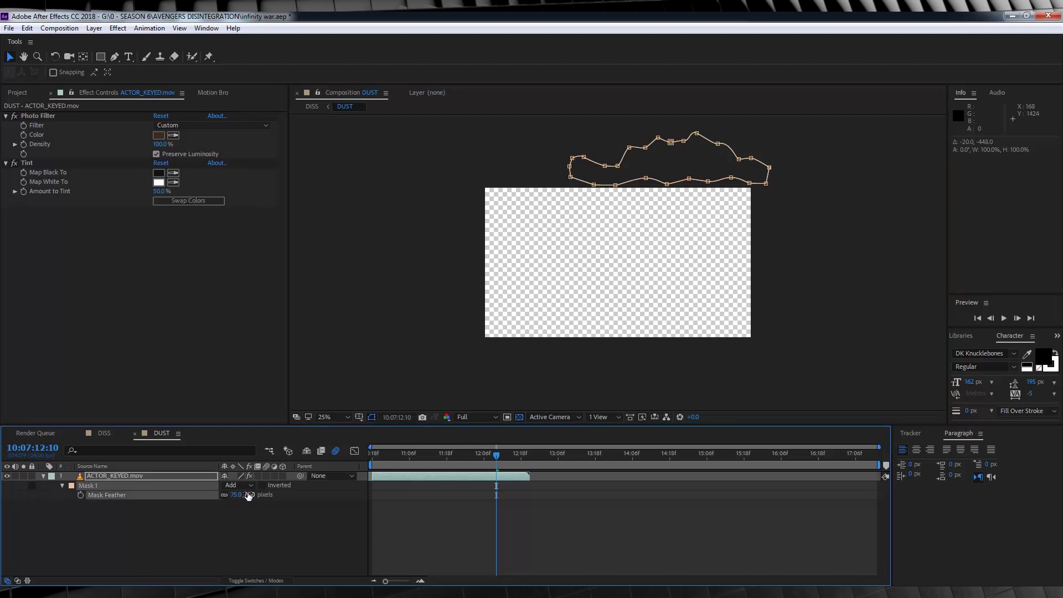
left_click_drag(401, 453, 259, 553)
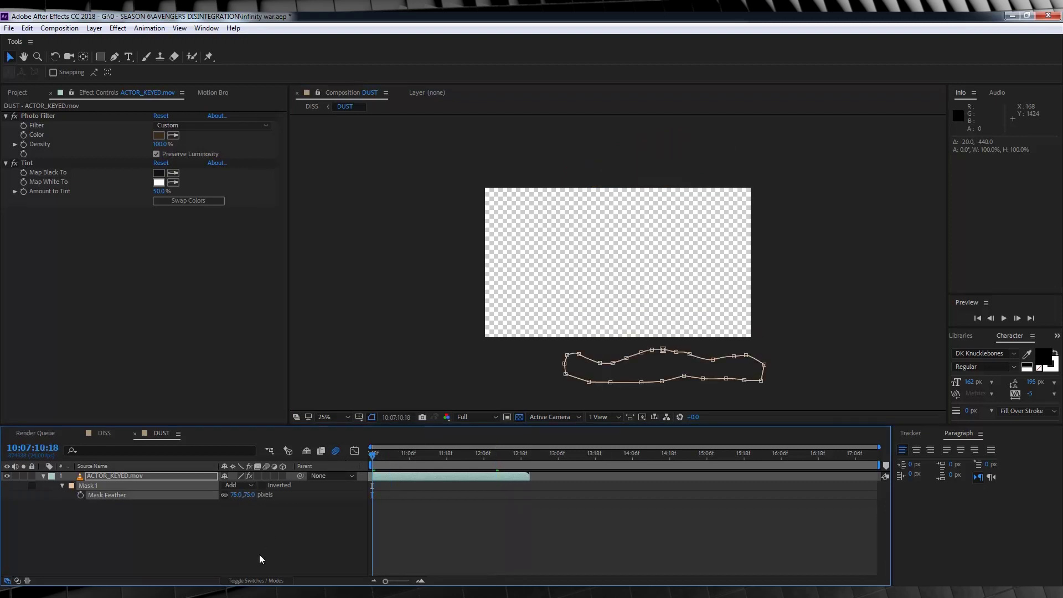
left_click(259, 553)
key("space")
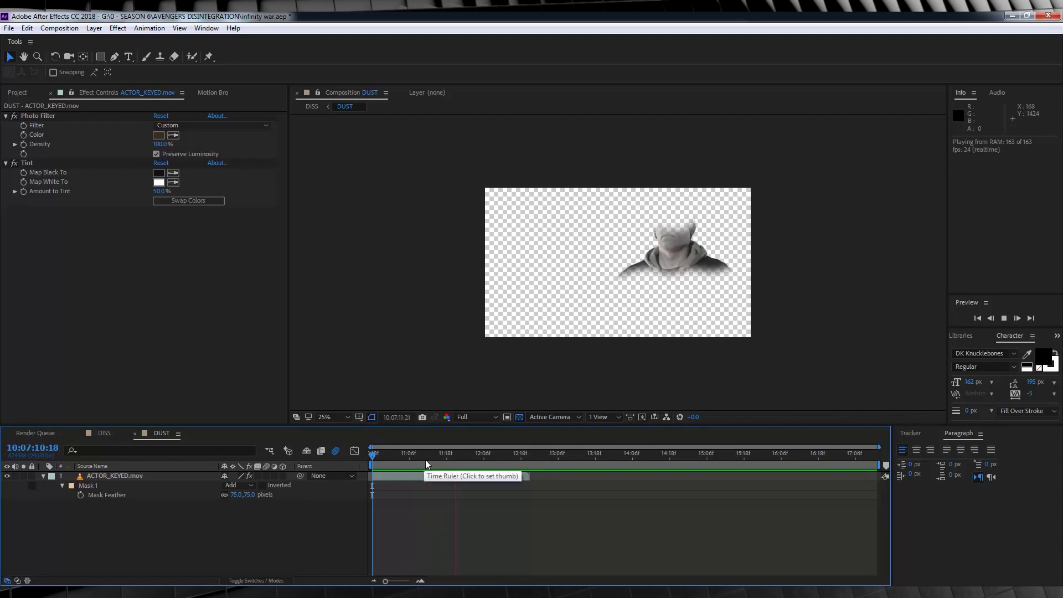
key("space")
- Scrub through the wipe to check it, then switch back to the DISS composition
left_click_drag(427, 458, 465, 442)
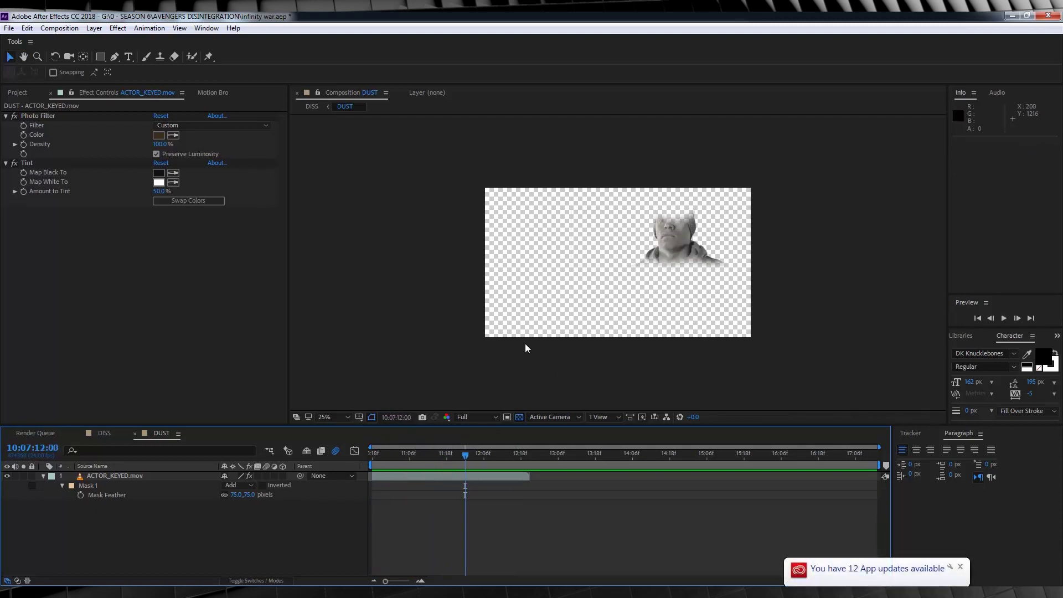
left_click_drag(400, 452, 376, 453)
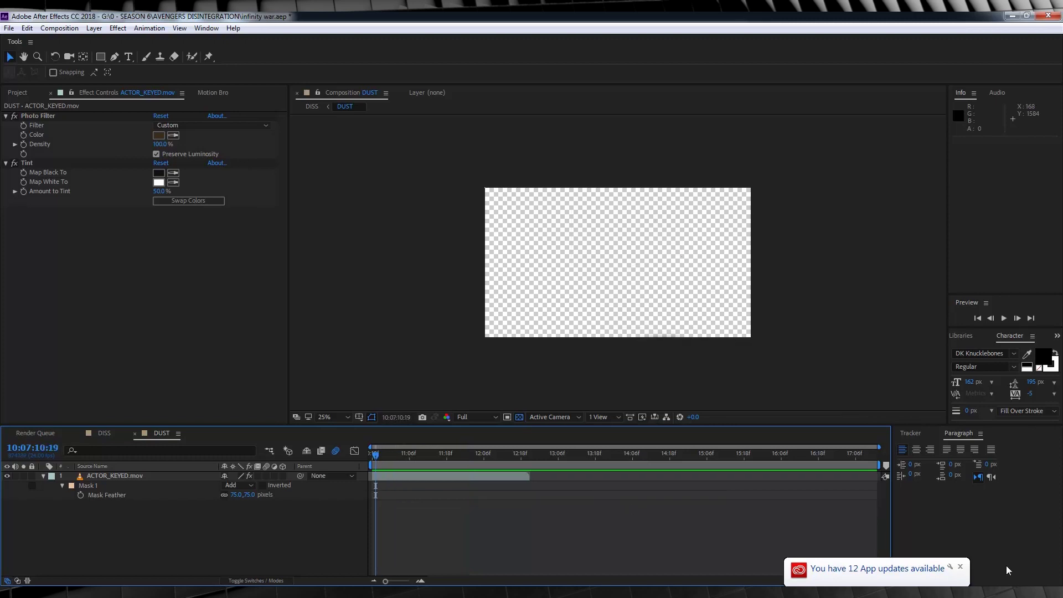
left_click(960, 567)
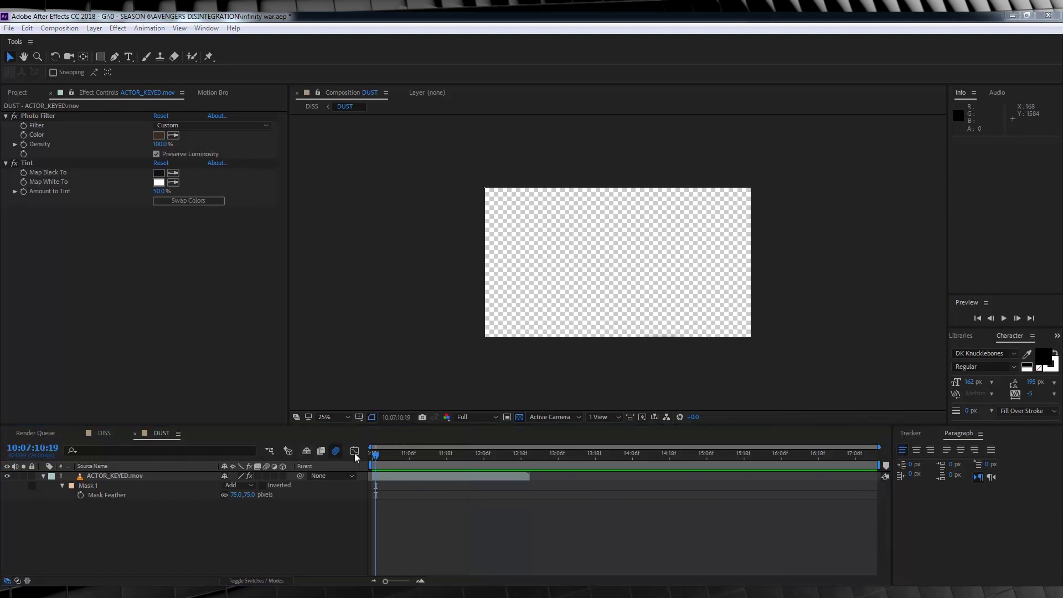
left_click_drag(379, 456, 445, 436)
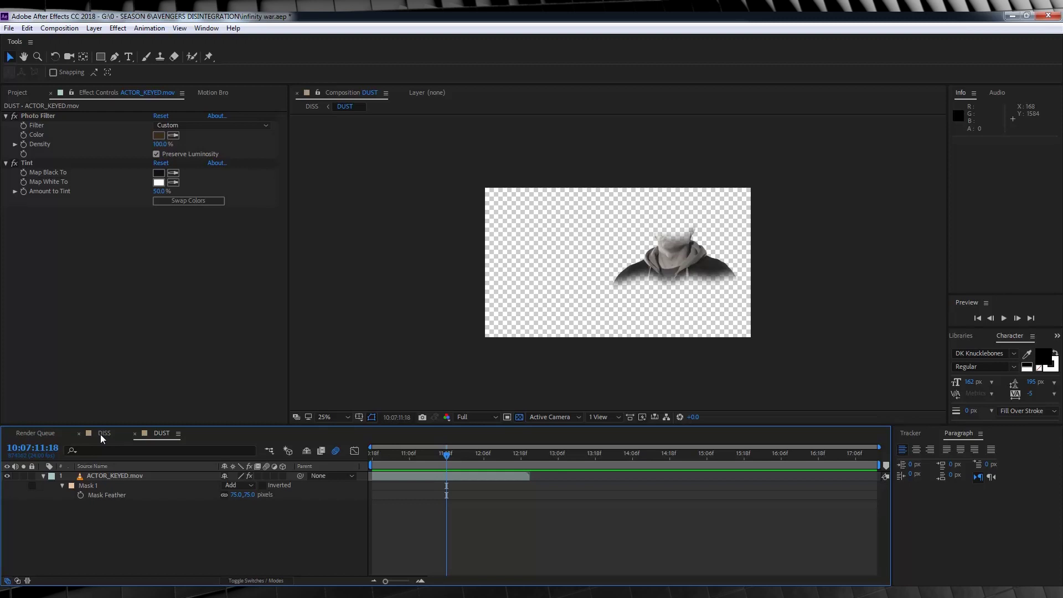
left_click_drag(419, 457, 352, 450)
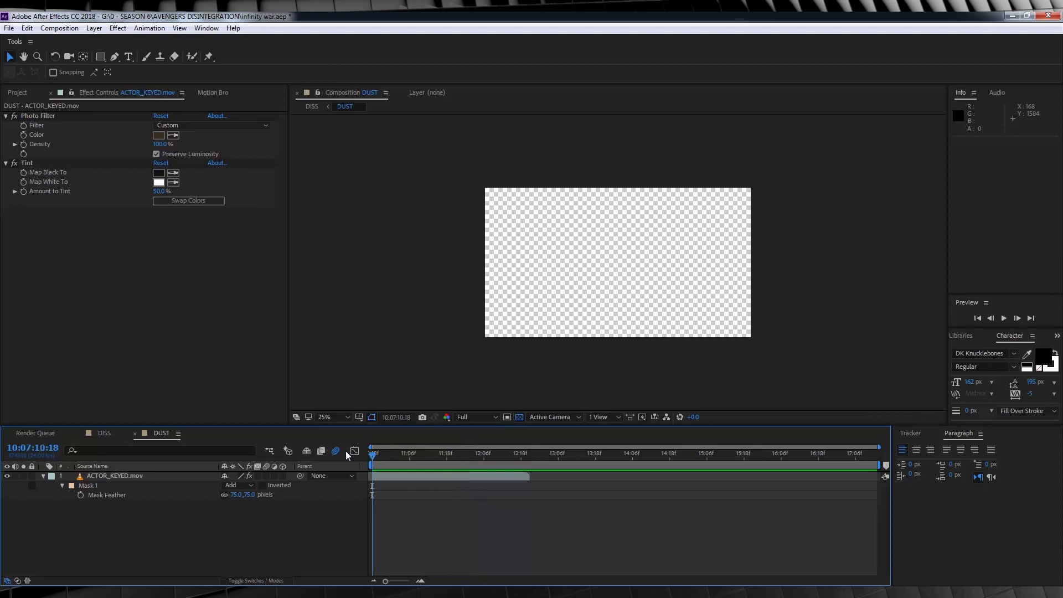
left_click(102, 433)
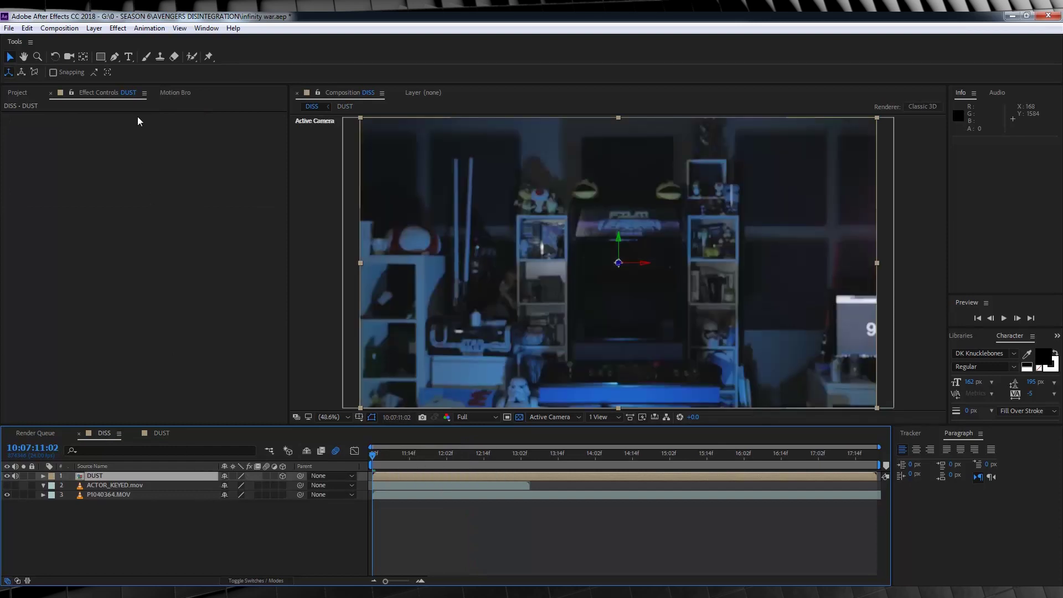
- Create a new black solid layer named emitter in DISS
left_click(94, 28)
mouse_move(237, 42)
left_click(311, 54)
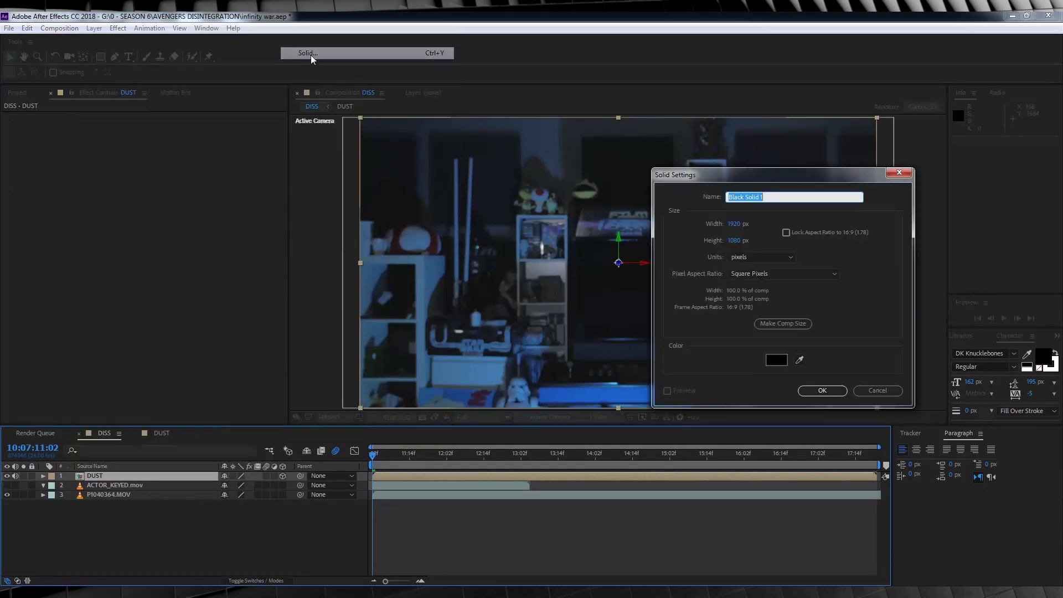
type("emitter")
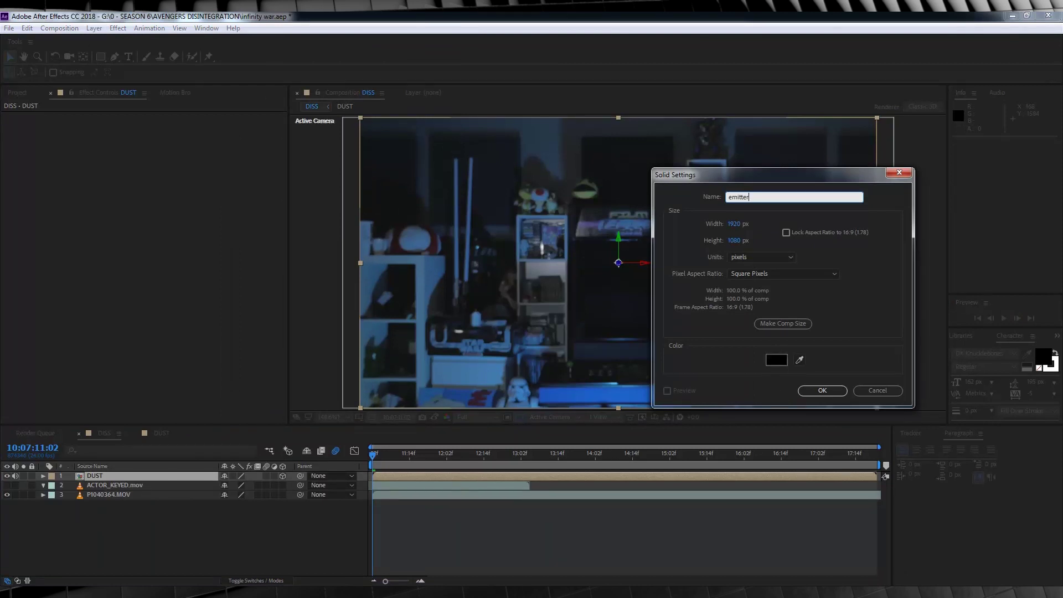
left_click(830, 390)
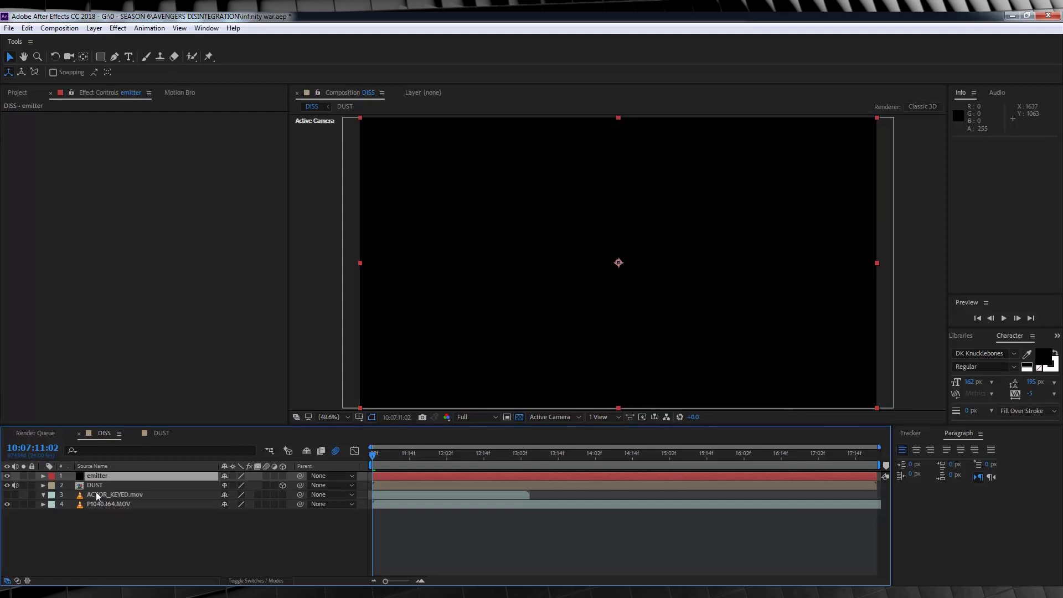
- Apply Trapcode Particular to the emitter and set Particles/sec to 600000
left_click(118, 28)
mouse_move(321, 59)
left_click(407, 135)
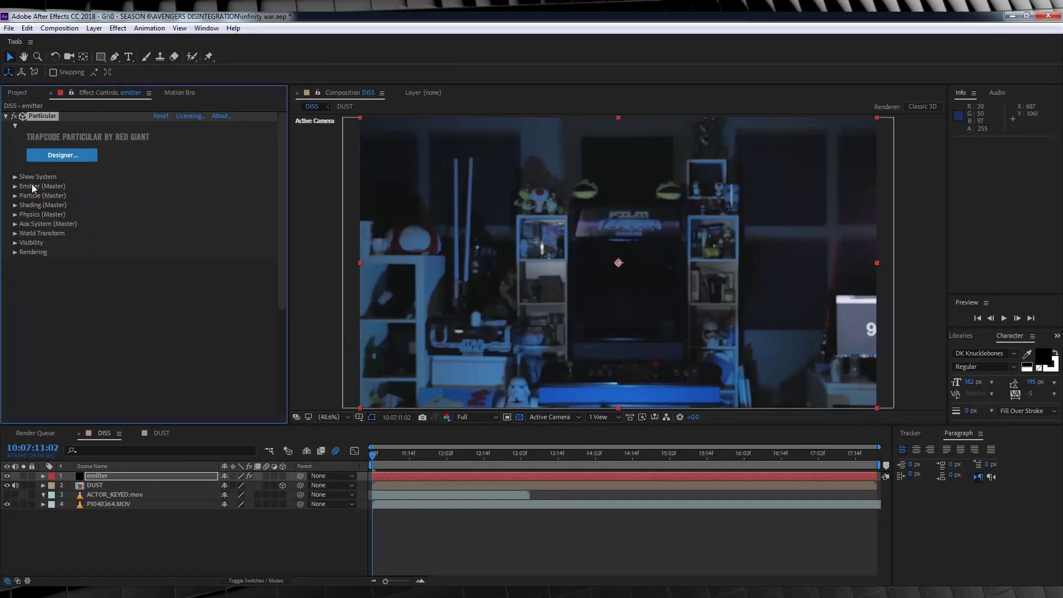
left_click(15, 186)
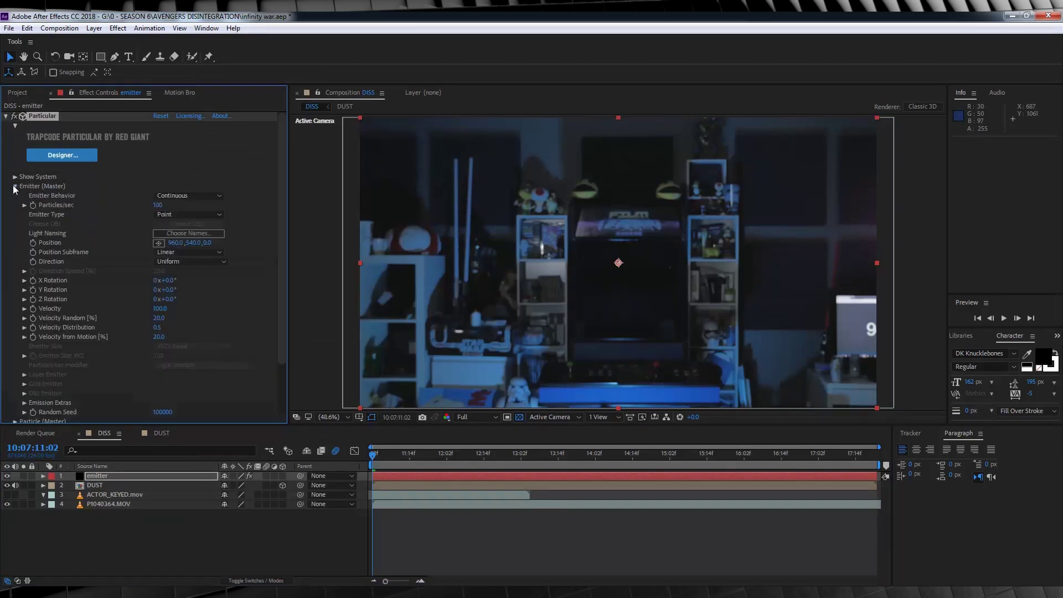
left_click(160, 205)
type("600000")
key("Return")
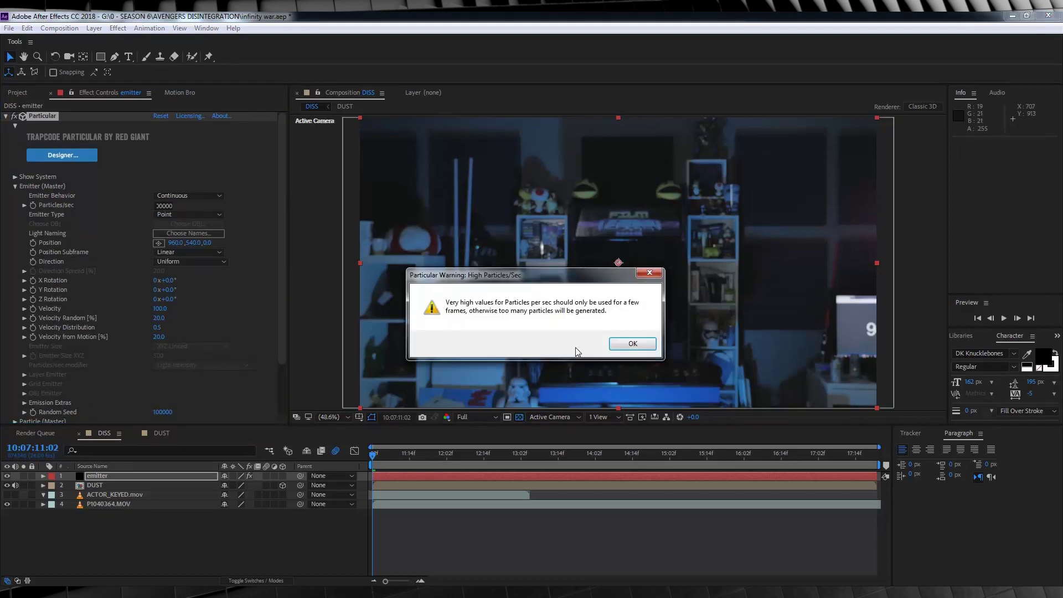
left_click(631, 342)
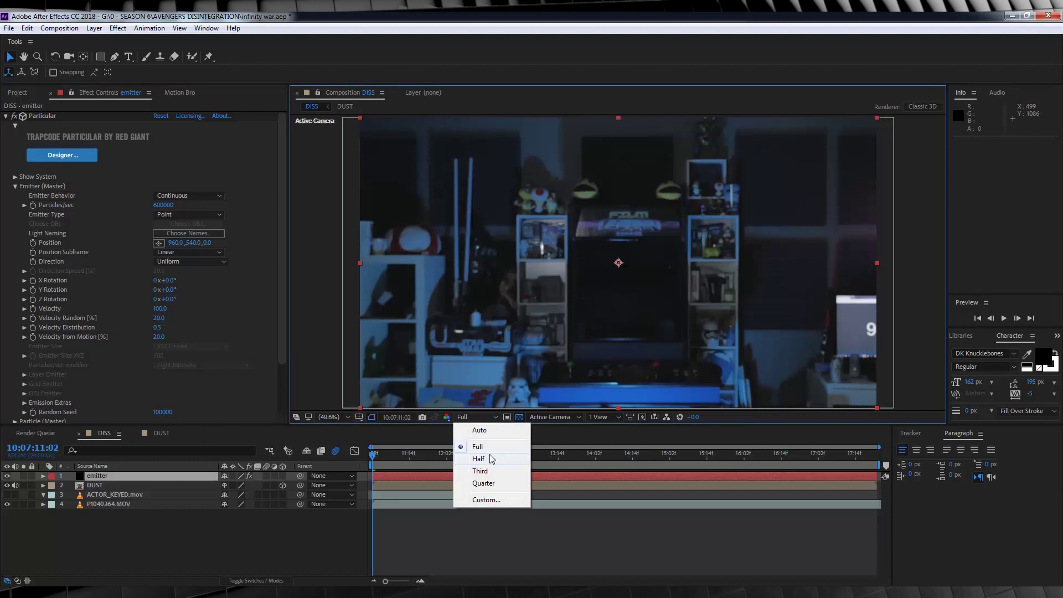
- Set Particular's emitter type to Layer using 3. DUST, sampled at Particle Birth Time
left_click(491, 483)
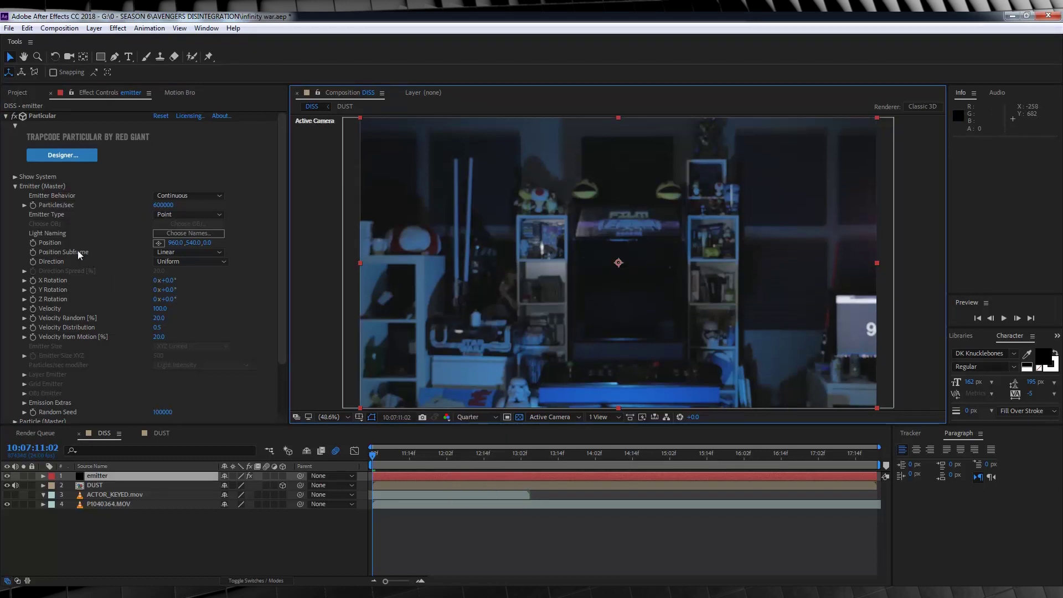
left_click(189, 211)
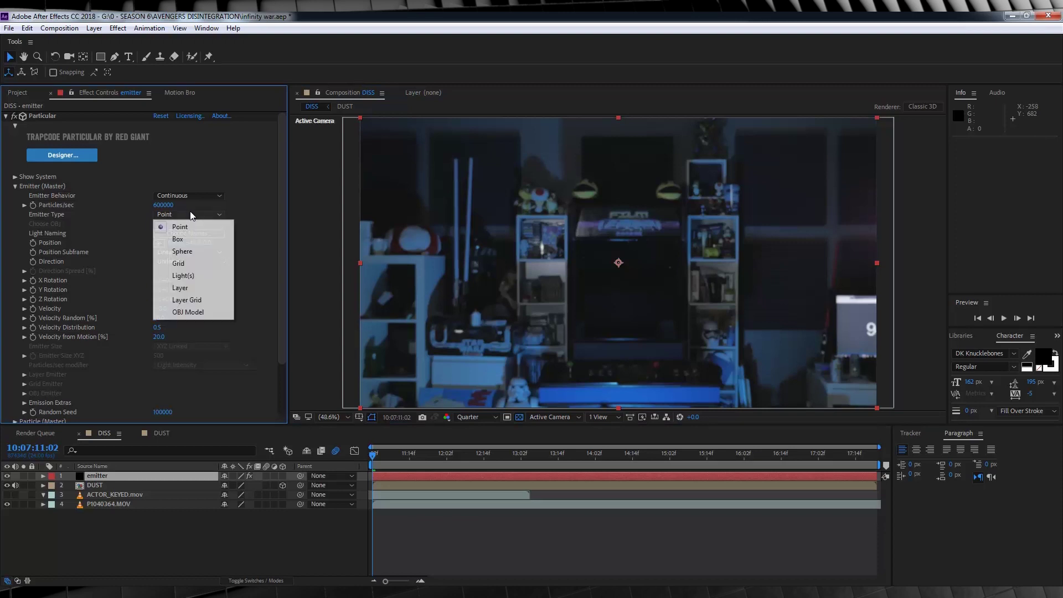
left_click(188, 288)
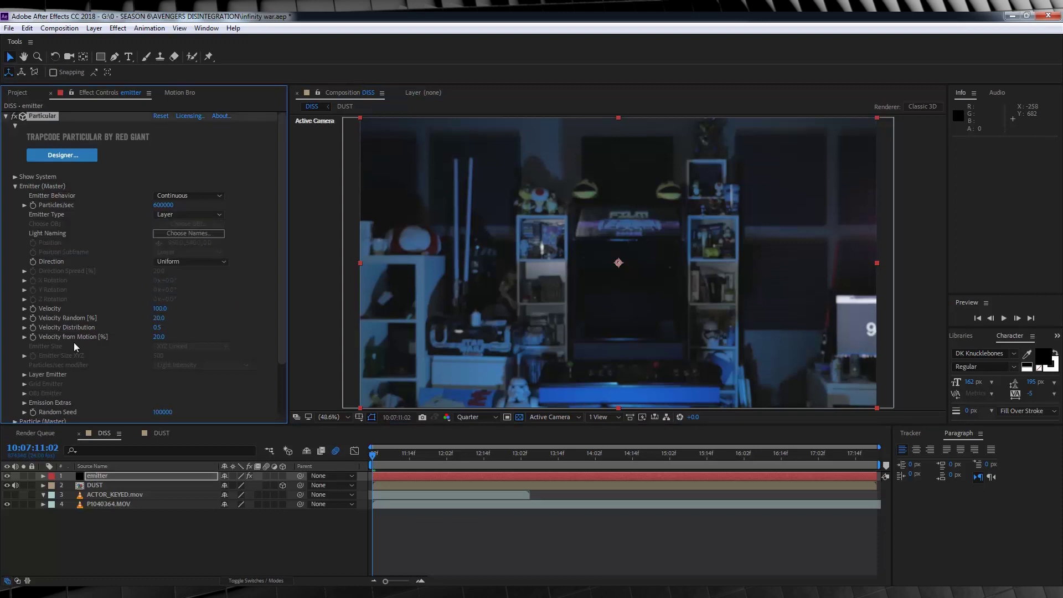
left_click(24, 375)
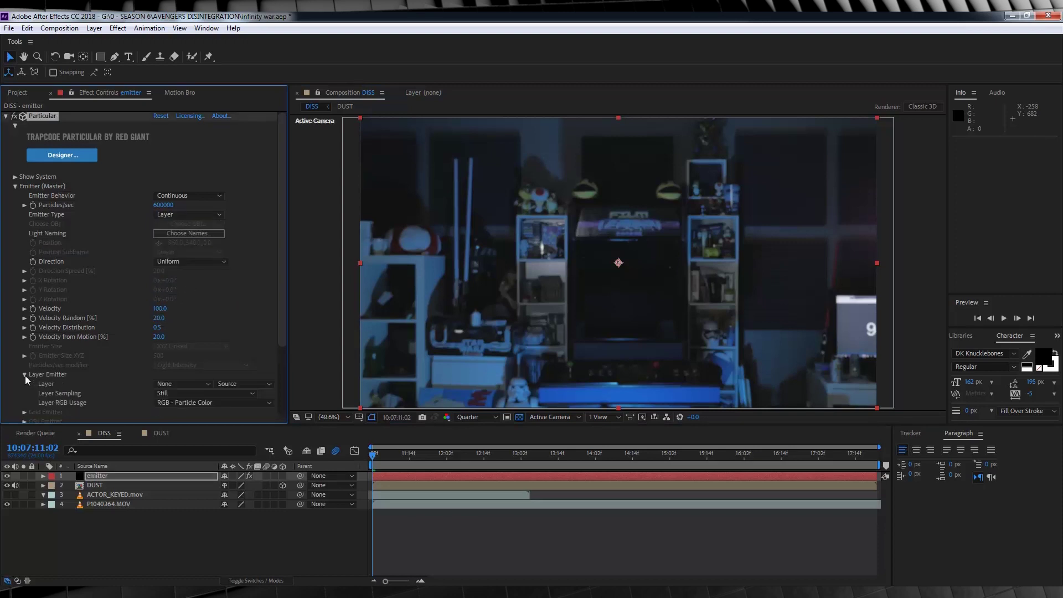
left_click(176, 383)
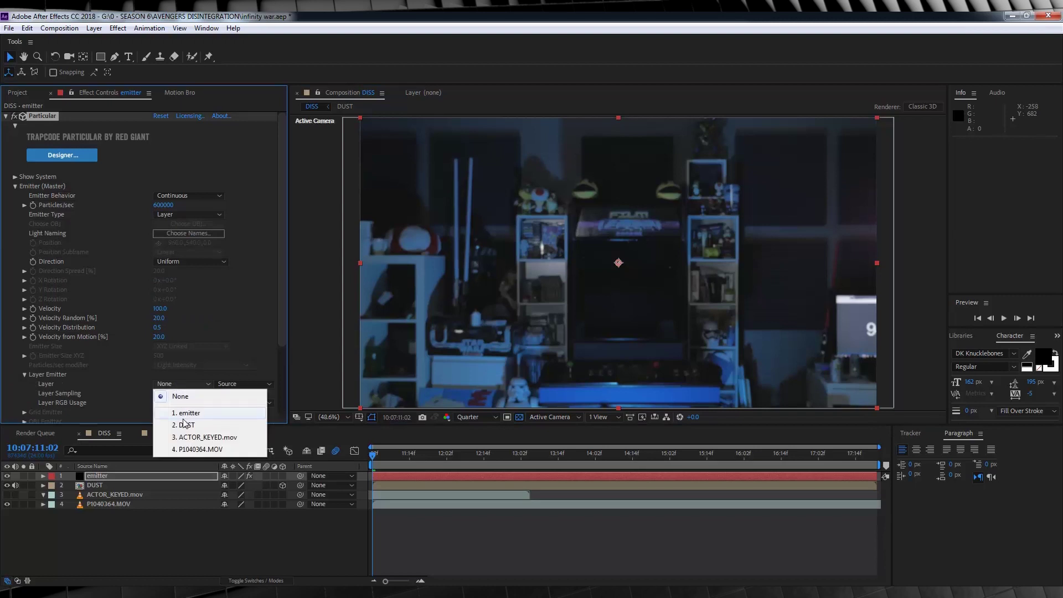
left_click(191, 424)
left_click(194, 391)
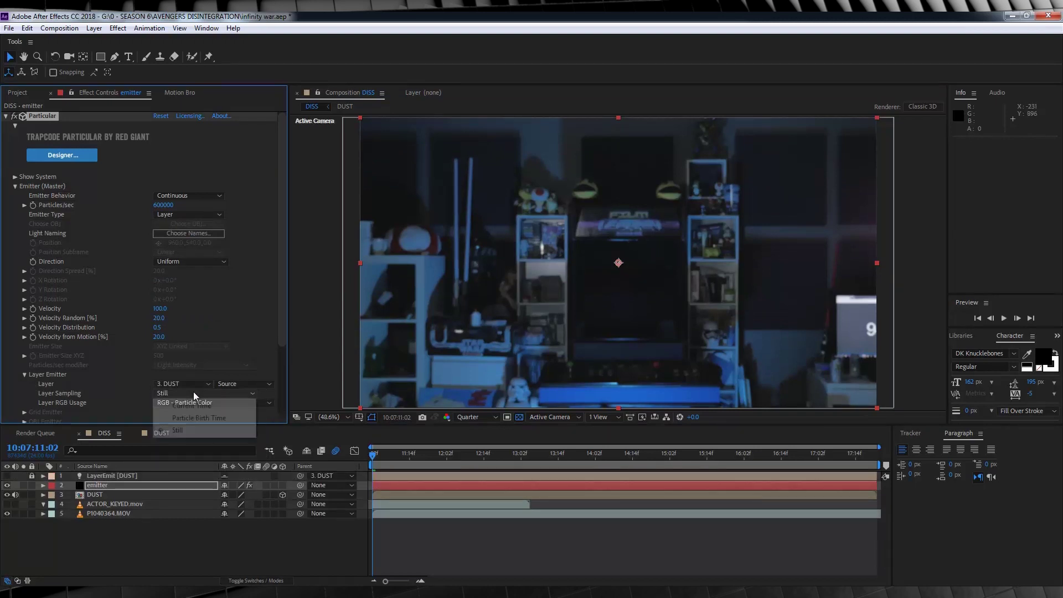
left_click(202, 418)
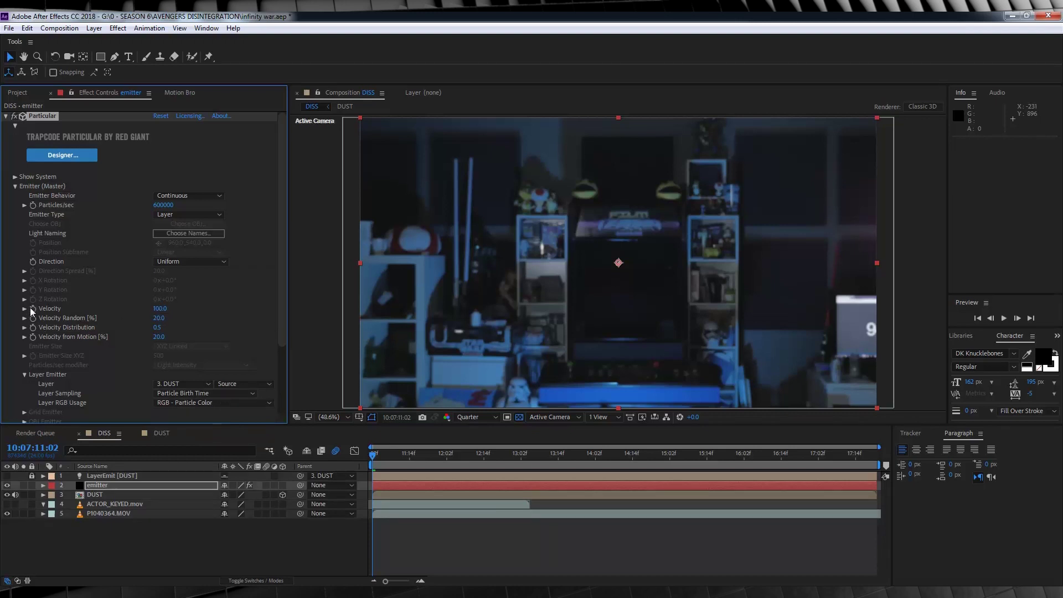
- At 12:06, set Velocity to 200, Velocity Random to 100% and Velocity Distribution to 5
left_click(458, 454)
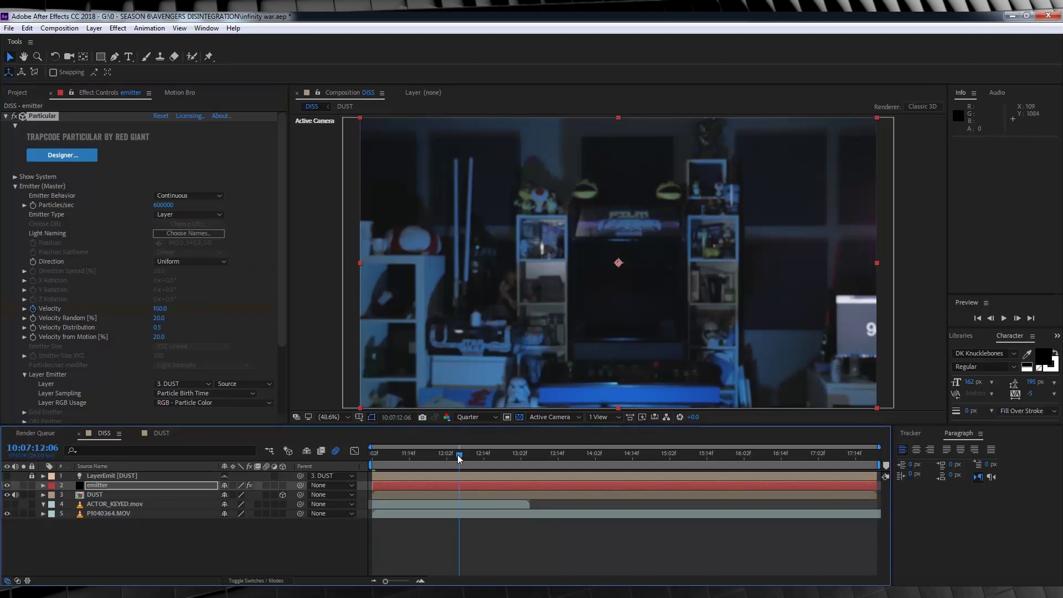
left_click(162, 306)
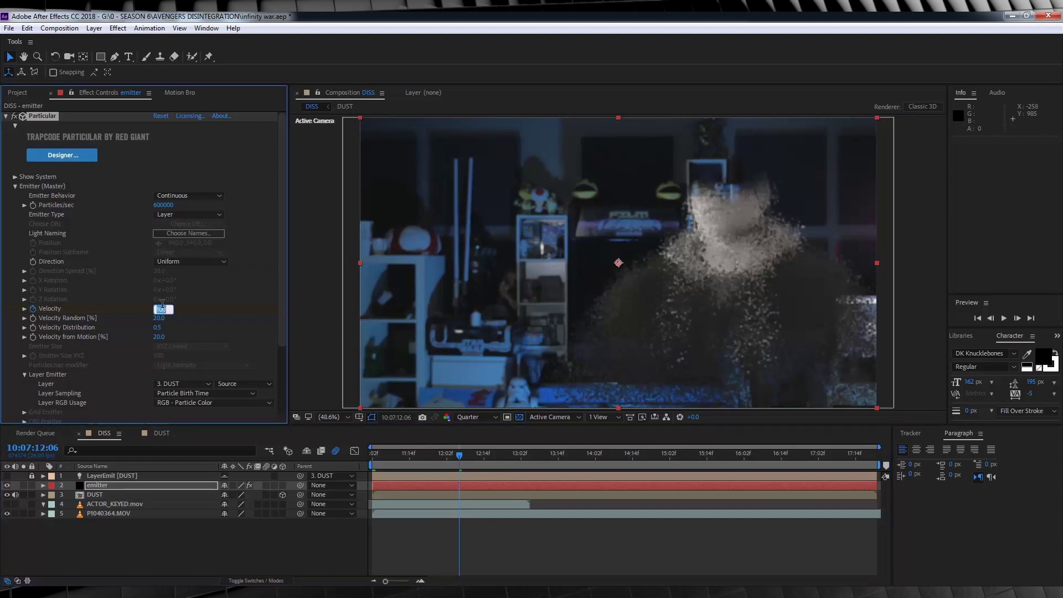
type("200")
key("Return")
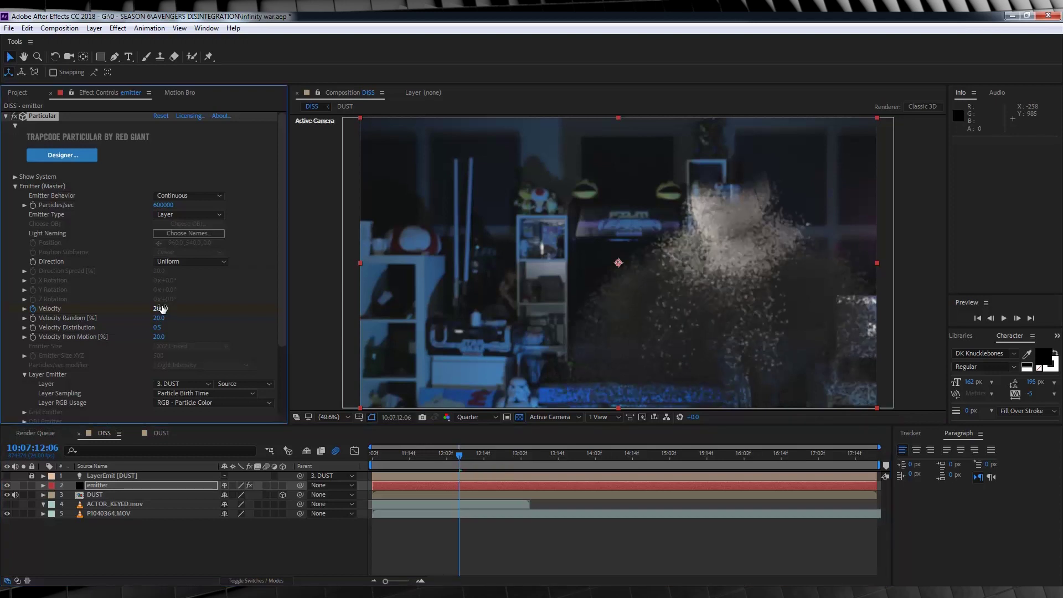
left_click(159, 317)
type("100")
key("Return")
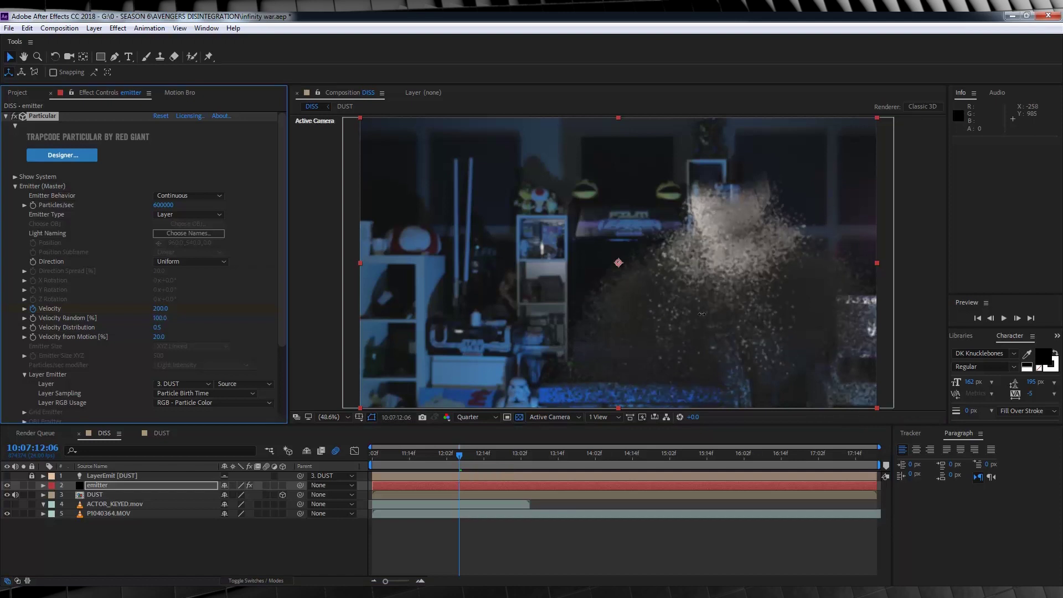
left_click(157, 327)
type("5")
key("Return")
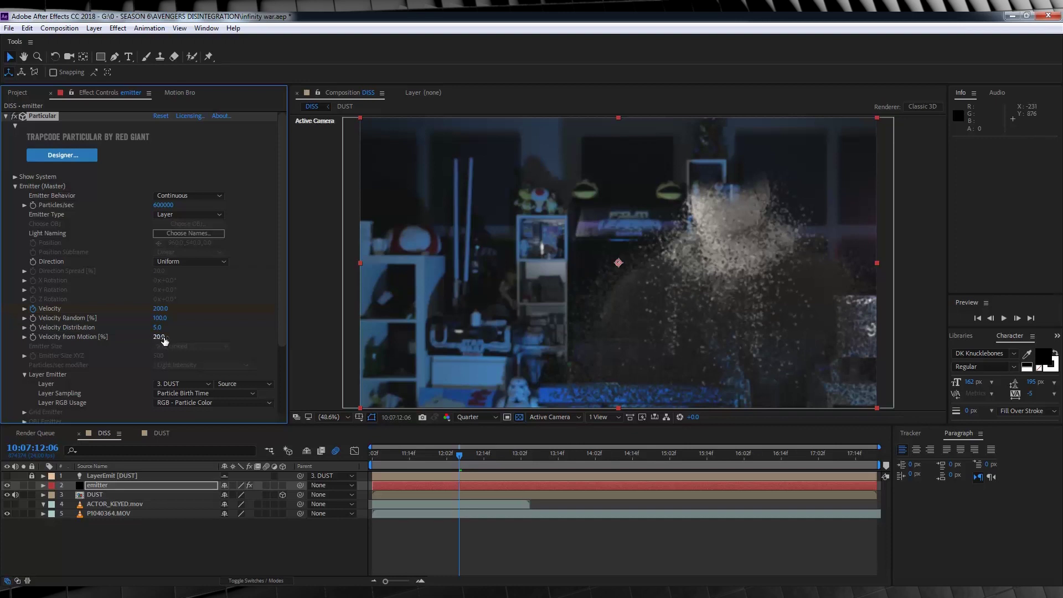
scroll(165, 340, "down", 3)
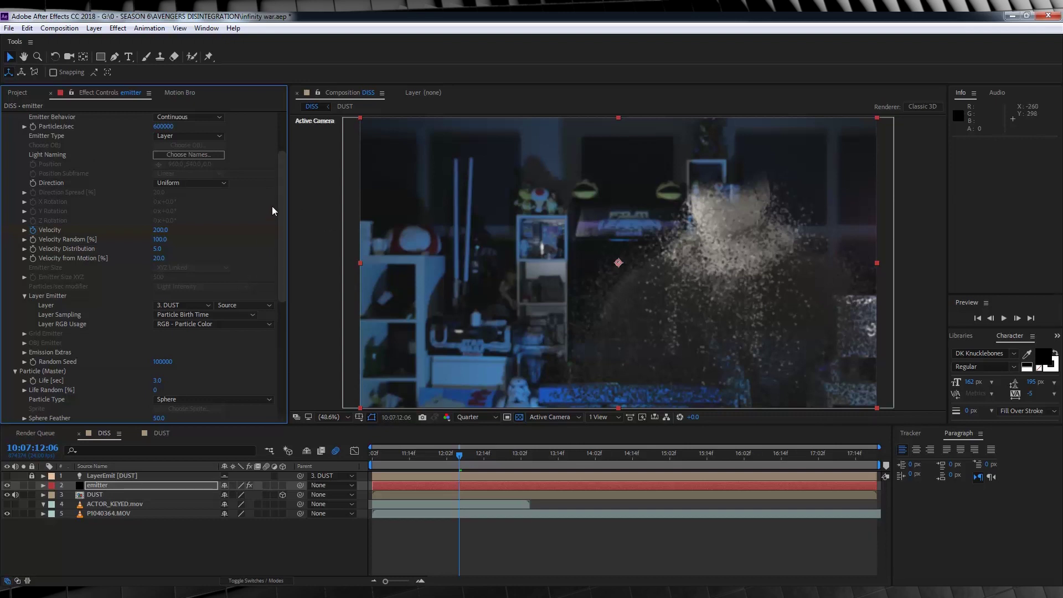
- Set Particle Life Random to 5
left_click_drag(283, 197, 287, 281)
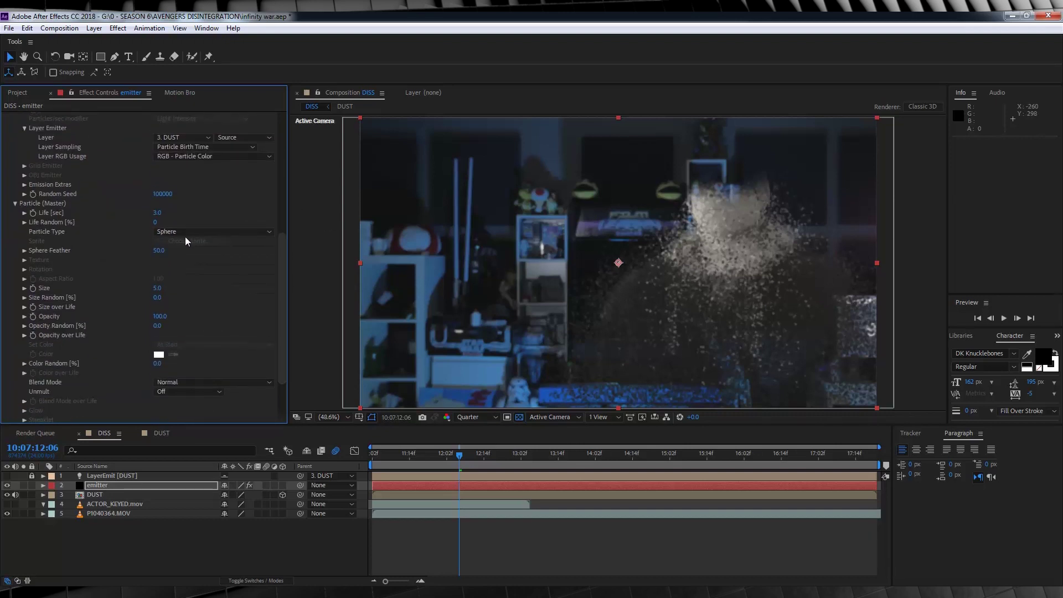
left_click(157, 214)
key("Return")
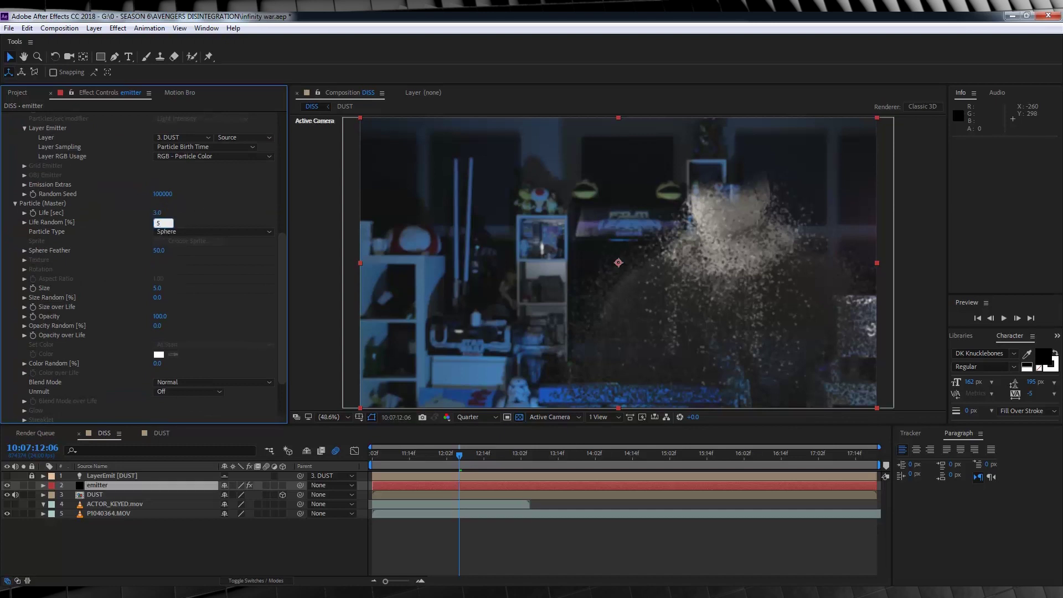
key("Return")
- Switch Particle Type to Cloudlet with Cloudlet Feather 5
left_click(188, 231)
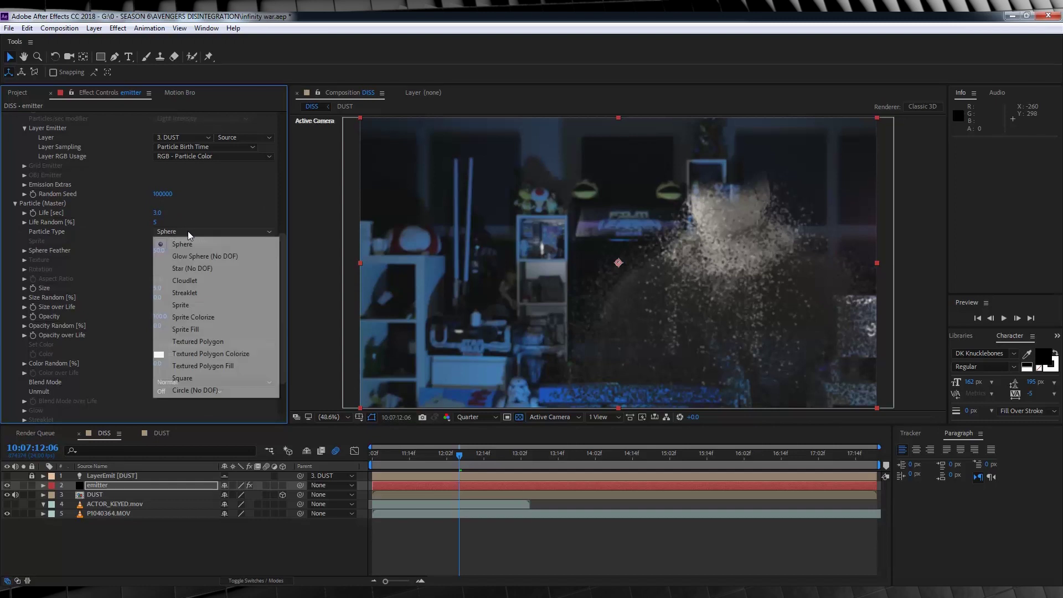
left_click(189, 281)
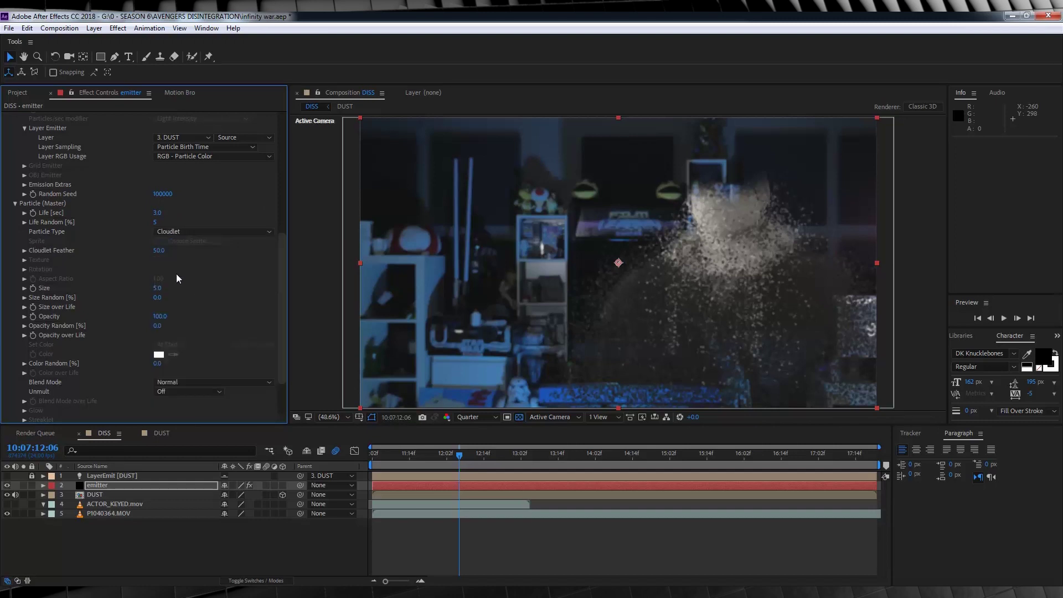
left_click(159, 250)
type("5")
key("Return")
- Set particle Size to 3.5 and Size Random to 100%
left_click(157, 288)
type("3.5")
key("Return")
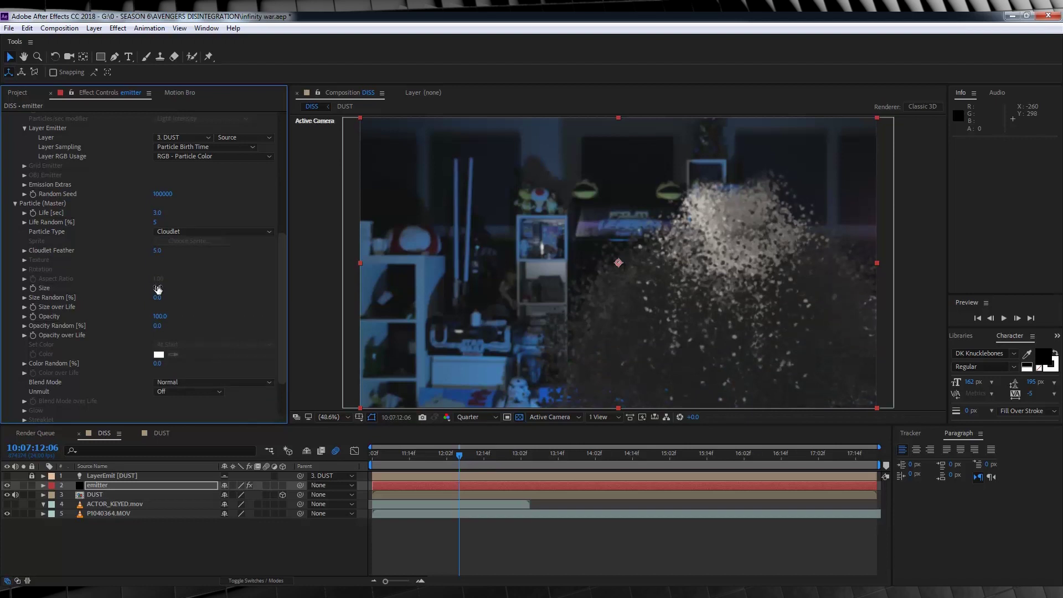
left_click_drag(160, 302, 450, 297)
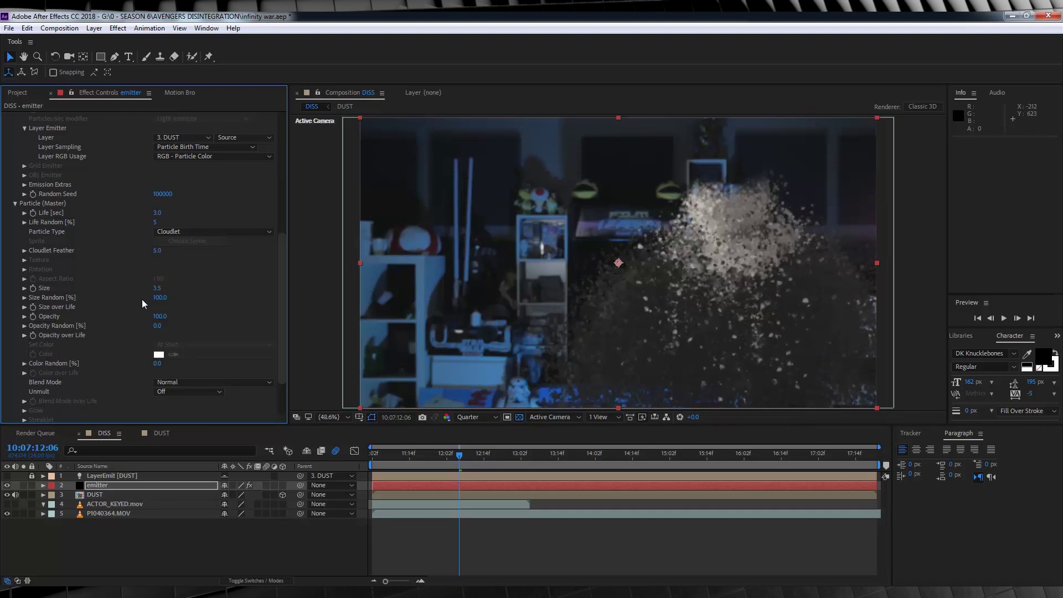
left_click(24, 335)
left_click(195, 331)
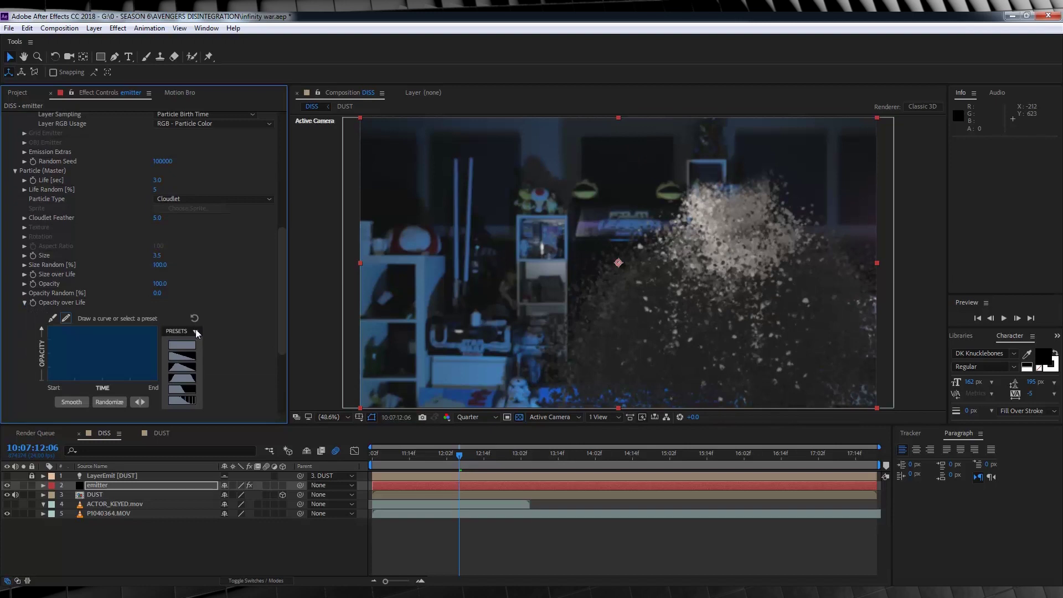
- Apply the linear ramp-down Opacity over Life preset and preview the dissolve
left_click(187, 360)
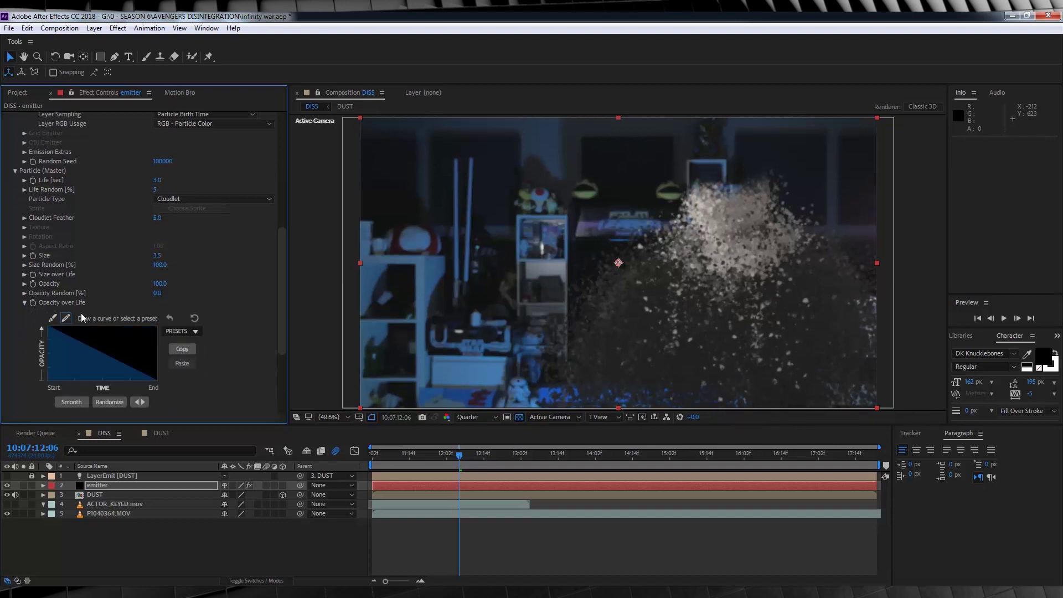
left_click(24, 302)
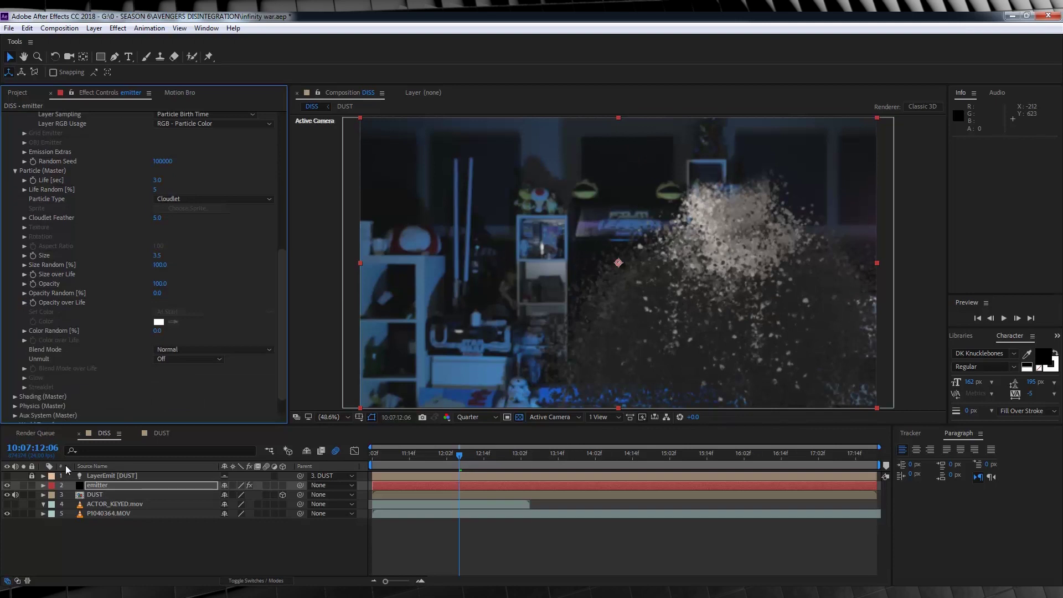
left_click(7, 505)
key("space")
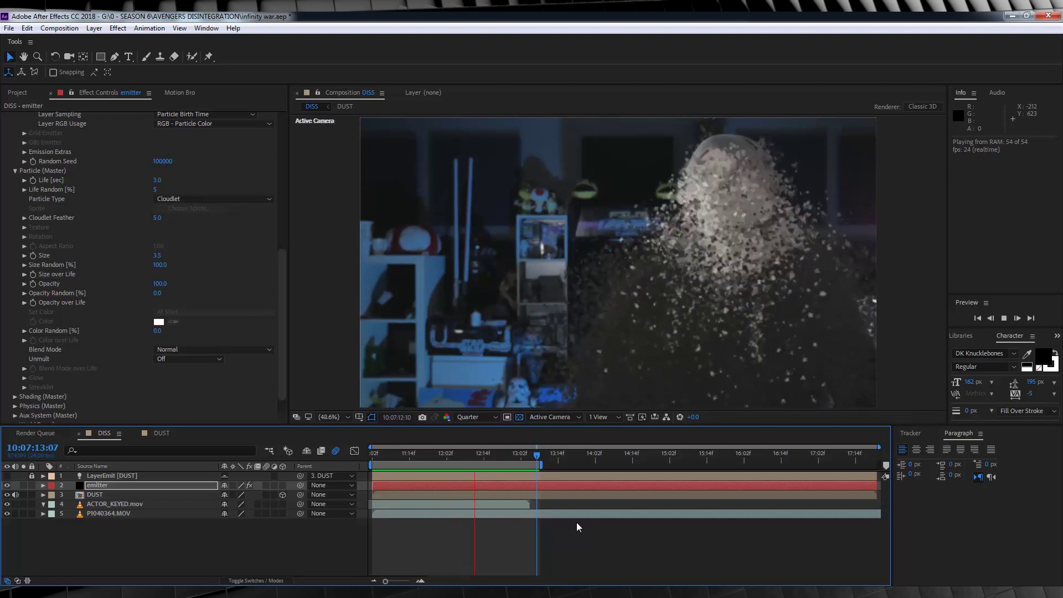
- Extend the work area to about 14:21 and turn Shadowlet for Main on
key("space")
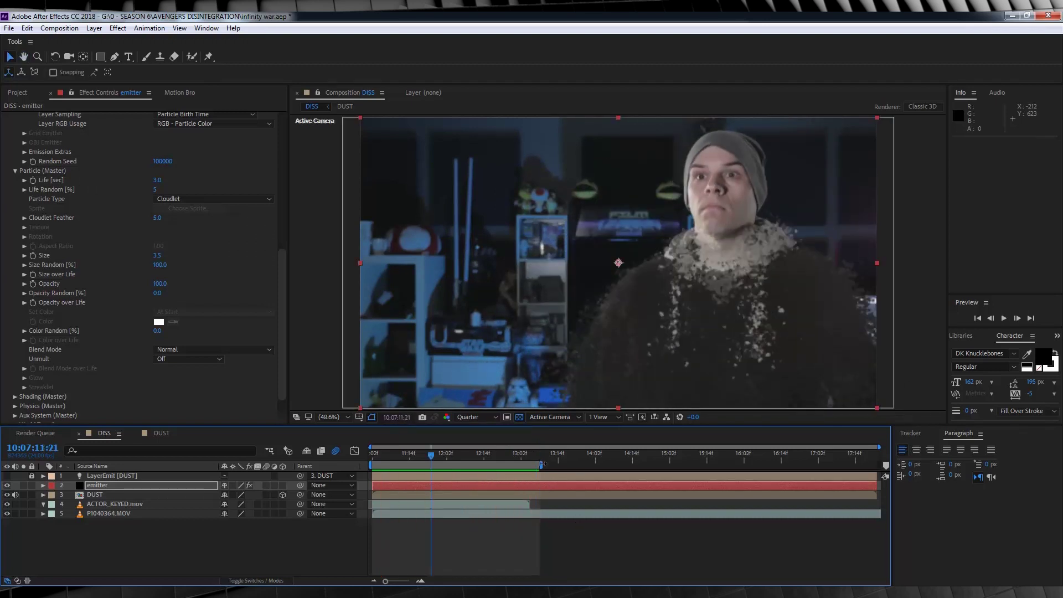
left_click_drag(540, 465, 658, 465)
left_click(15, 396)
scroll(110, 387, "down", 3)
left_click(210, 399)
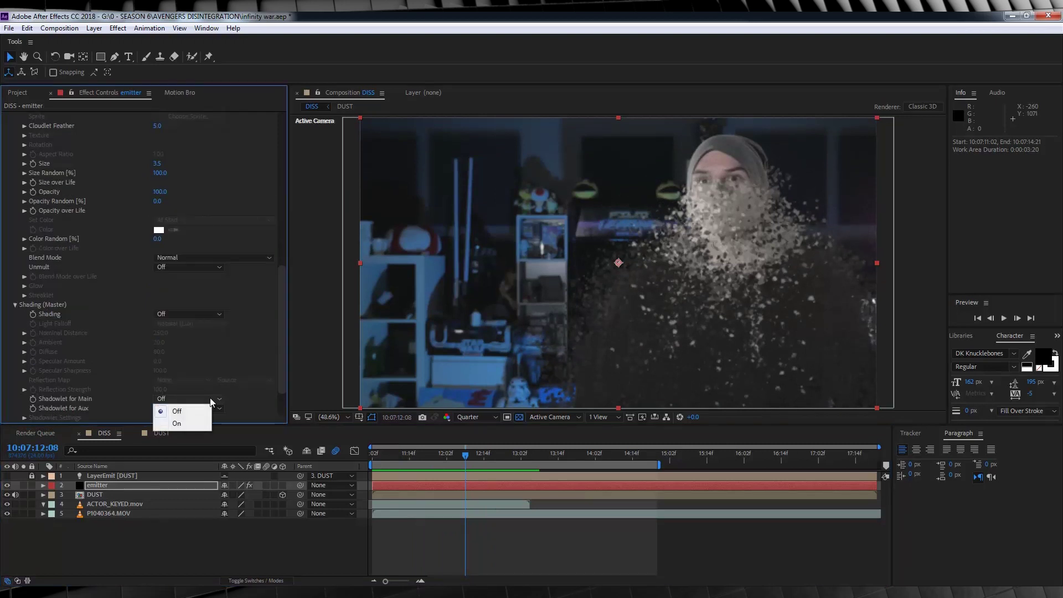
left_click(174, 425)
- Set shadowlet Opacity to 6 and Adjust Distance to 125
left_click_drag(283, 320, 284, 371)
left_click(22, 369)
scroll(66, 369, "down", 1)
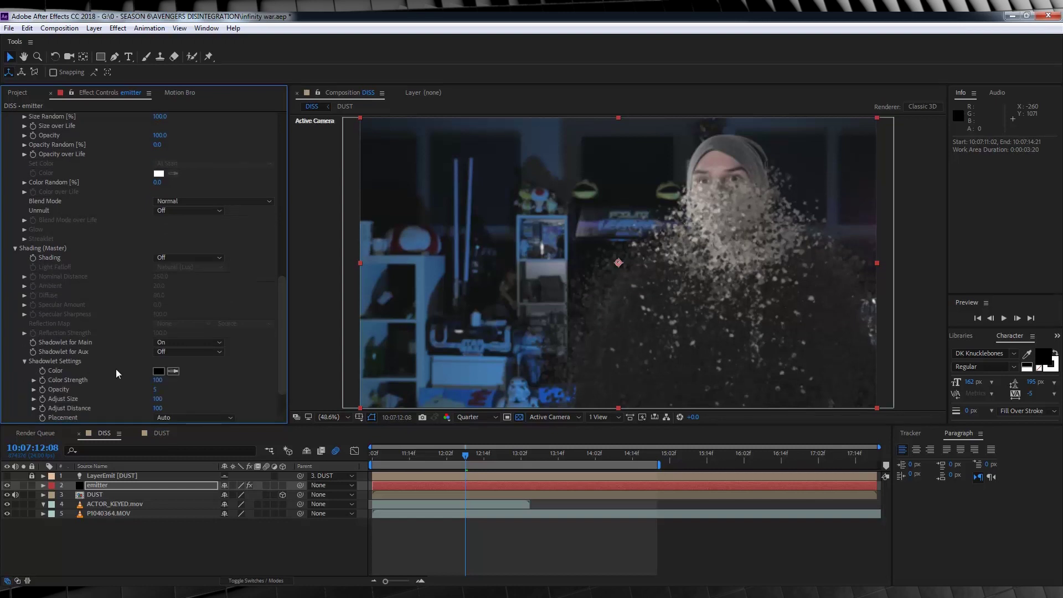
left_click(156, 389)
type("6")
key("Return")
left_click(158, 408)
type("125")
key("Return")
scroll(283, 320, "down", 3)
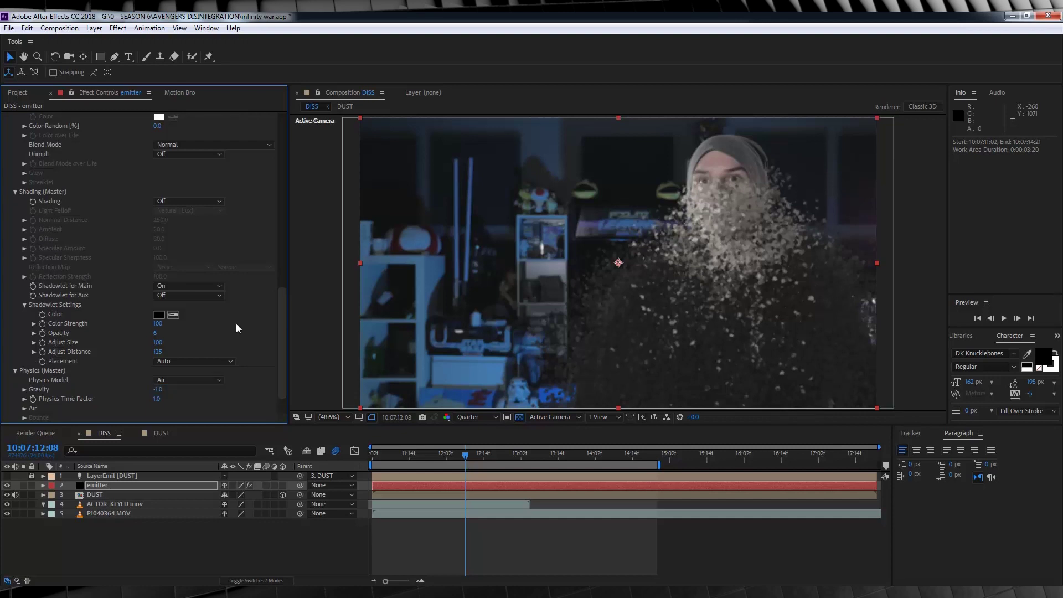
scroll(284, 359, "down", 2)
- Set the Air Spin Frequency to 9.1
left_click(24, 370)
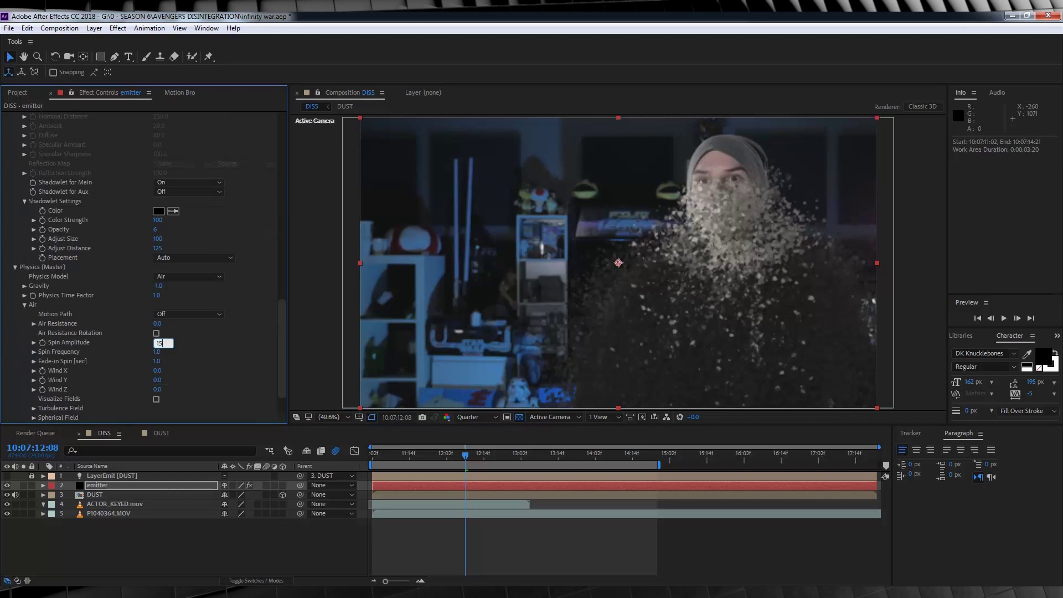
left_click(156, 352)
type("9.1")
key("Return")
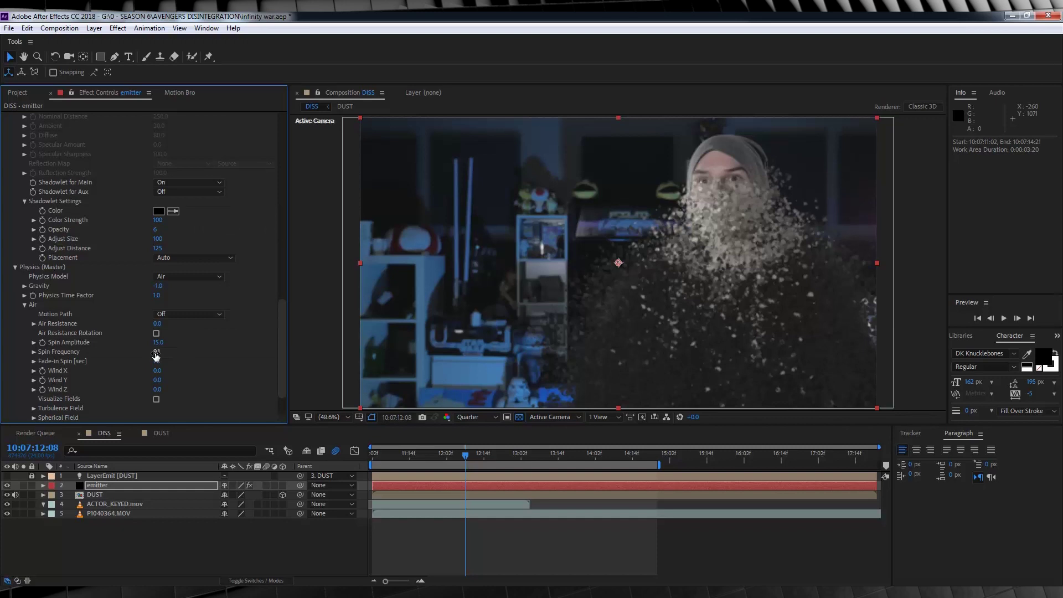
- Set Wind Z to -50 and Wind Y to -75
left_click(157, 389)
type("-50")
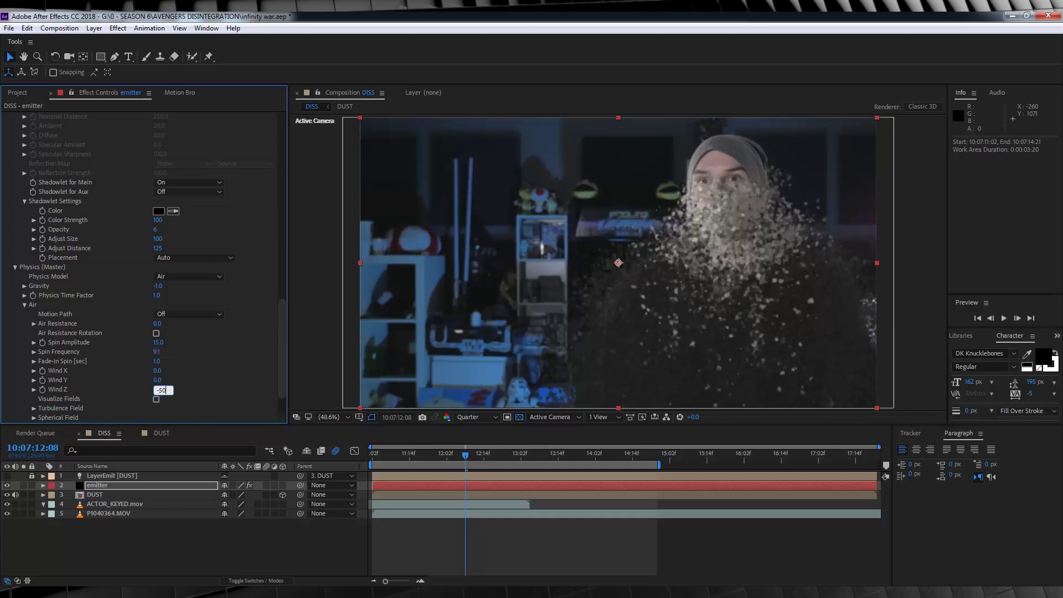
key("Return")
left_click(158, 379)
type("-75")
key("Return")
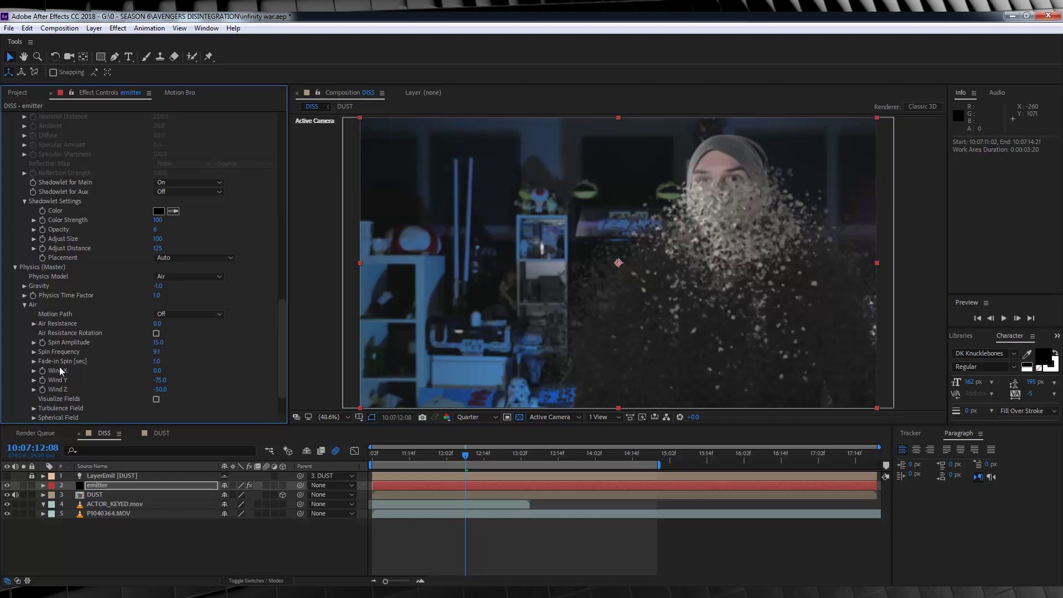
left_click(372, 455)
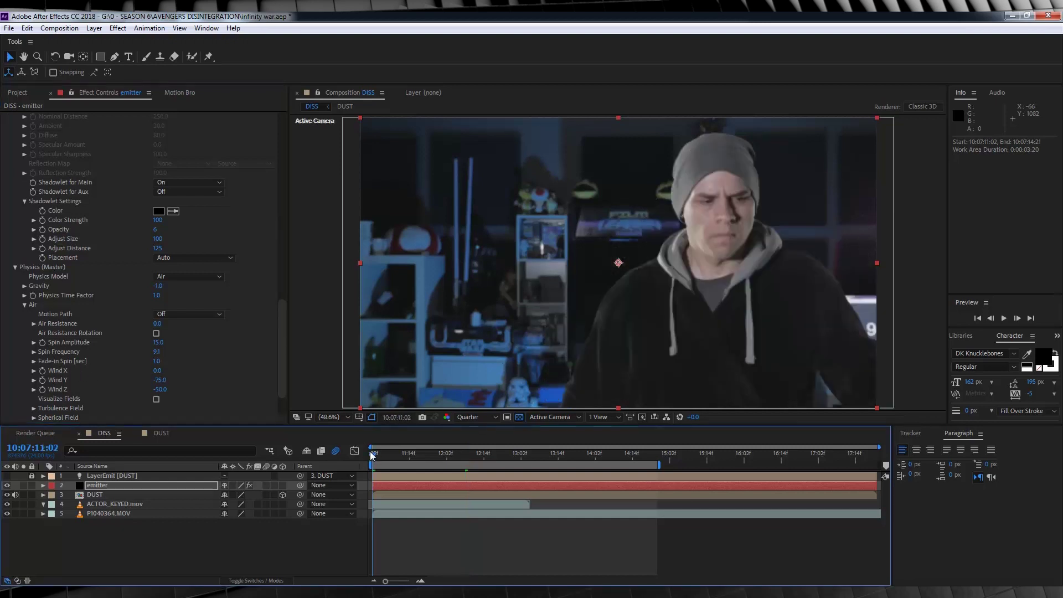
- Keyframe Wind X, setting it to 245 at 12:06
left_click(41, 370)
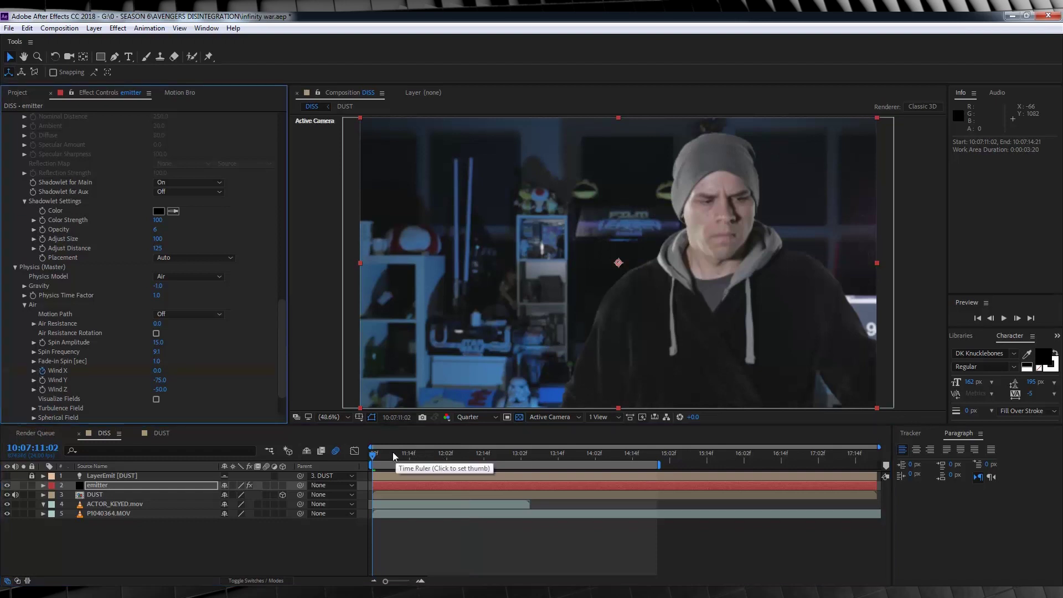
left_click(449, 455)
left_click_drag(449, 454, 459, 455)
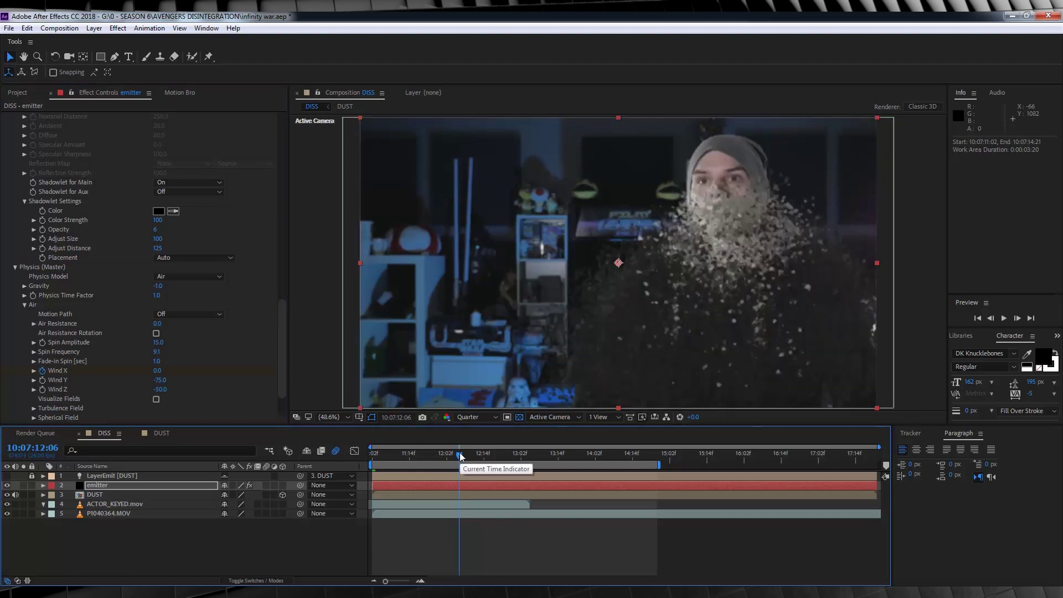
left_click(158, 370)
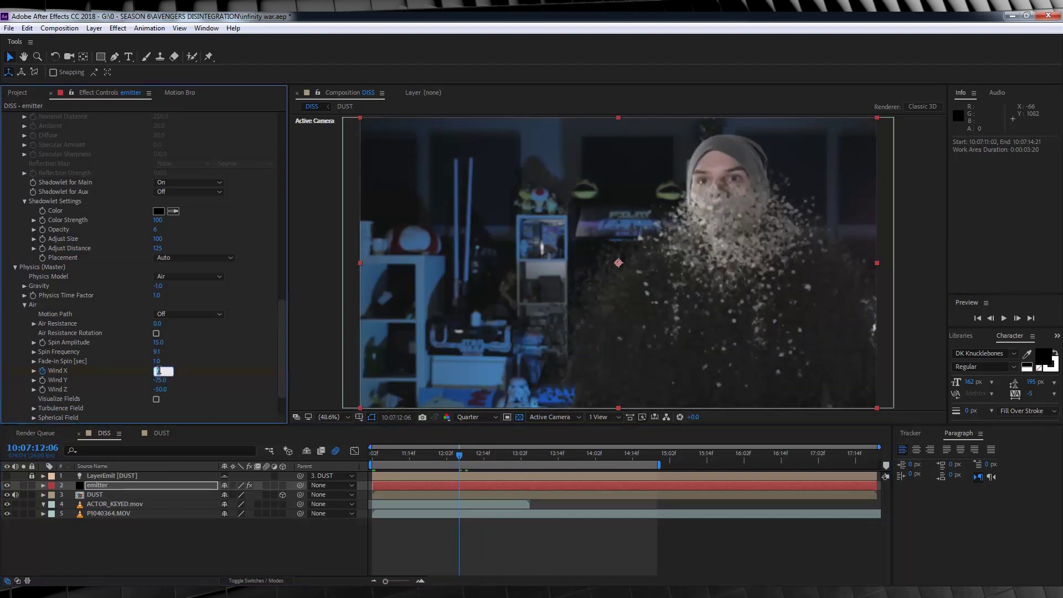
type("245")
key("Return")
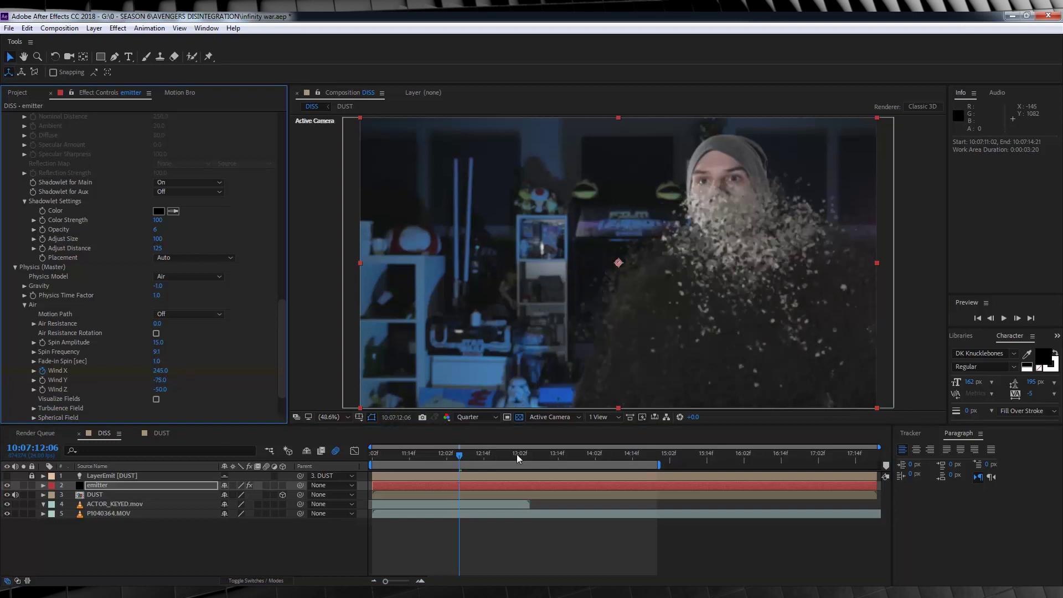
- Add a much stronger Wind X keyframe of 515 at 13:08
left_click_drag(527, 450, 541, 454)
left_click(160, 370)
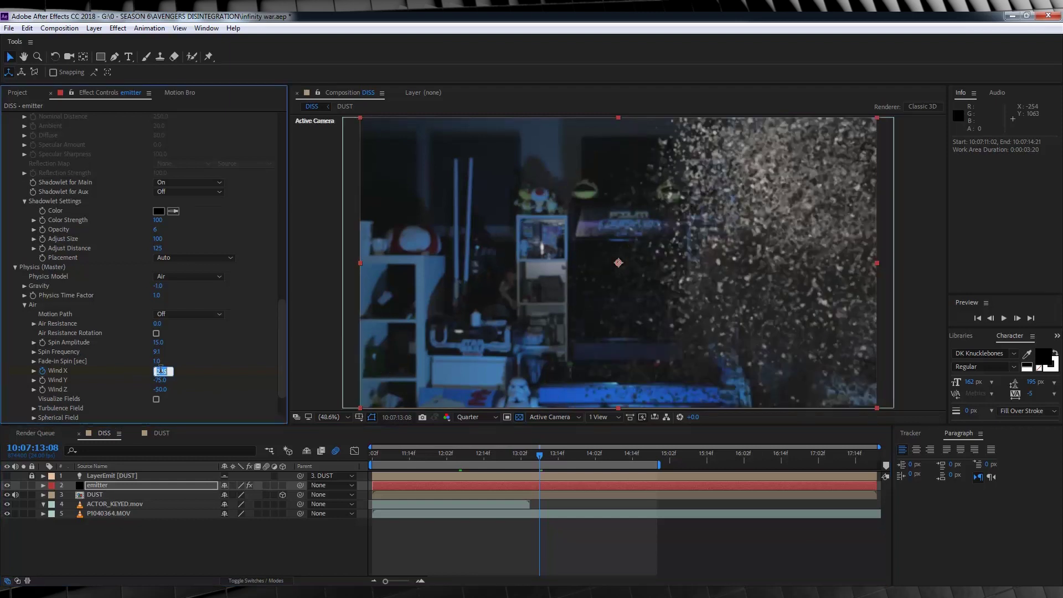
type("55")
key("Return")
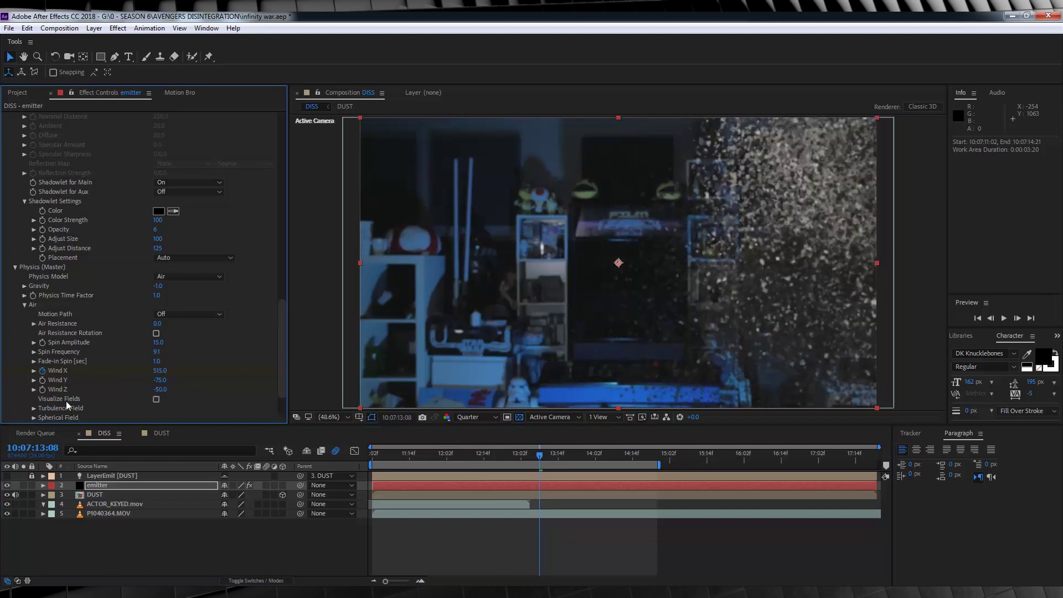
left_click(33, 408)
scroll(35, 407, "down", 5)
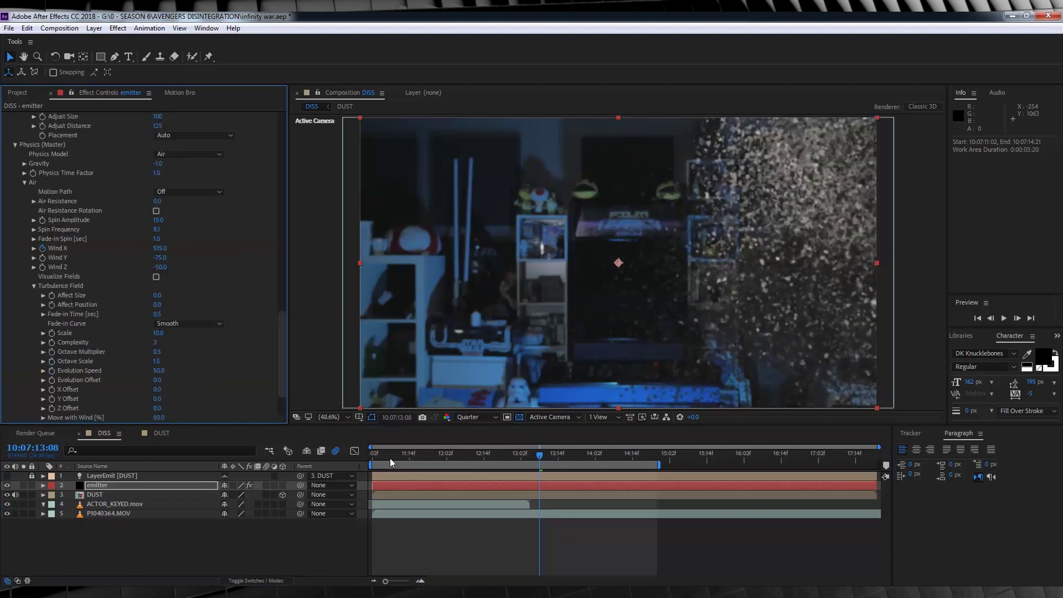
- Keyframe Turbulence Affect Position at 50 from the comp start and extend the work area to the end
left_click_drag(389, 457, 330, 464)
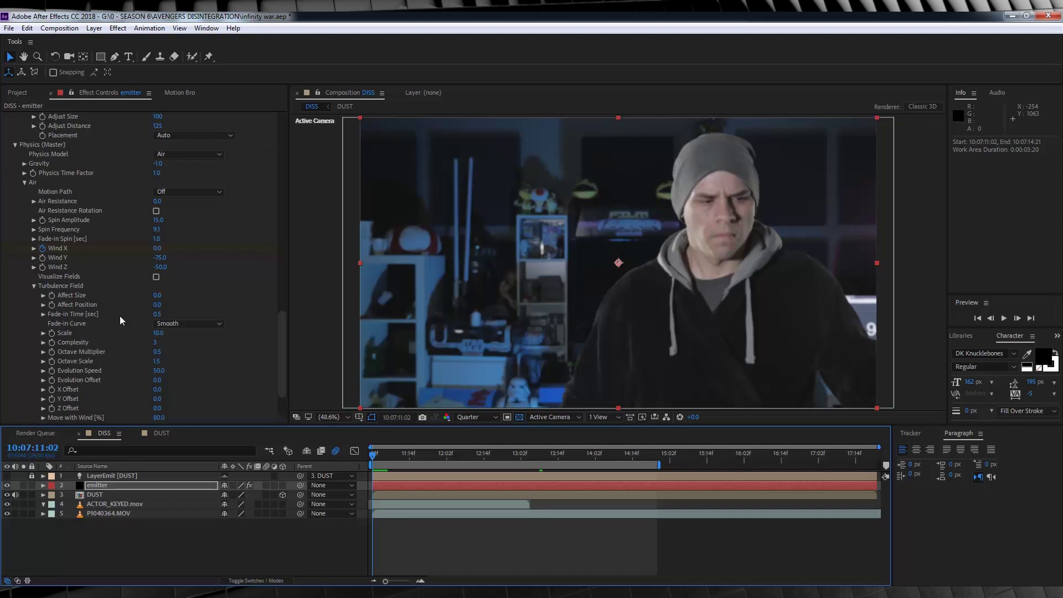
left_click(53, 305)
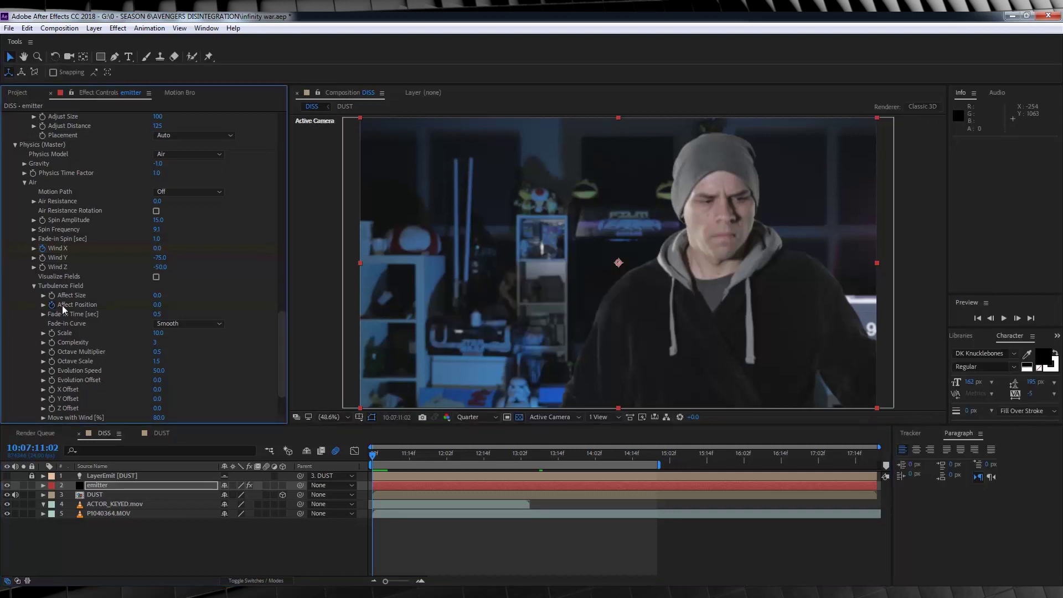
left_click_drag(658, 463, 878, 464)
left_click(158, 305)
type("50")
key("Return")
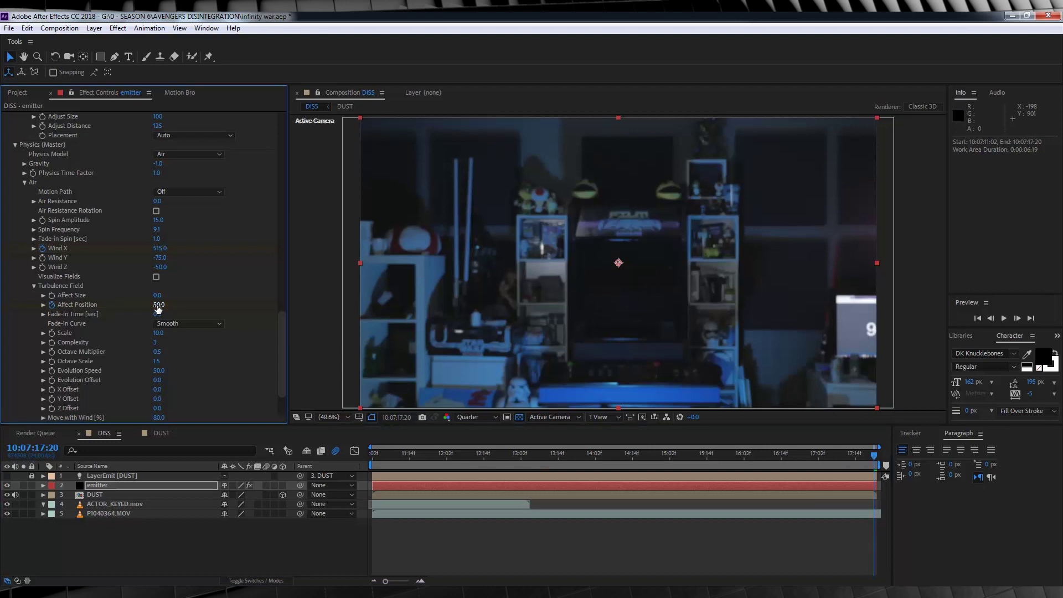
left_click(34, 286)
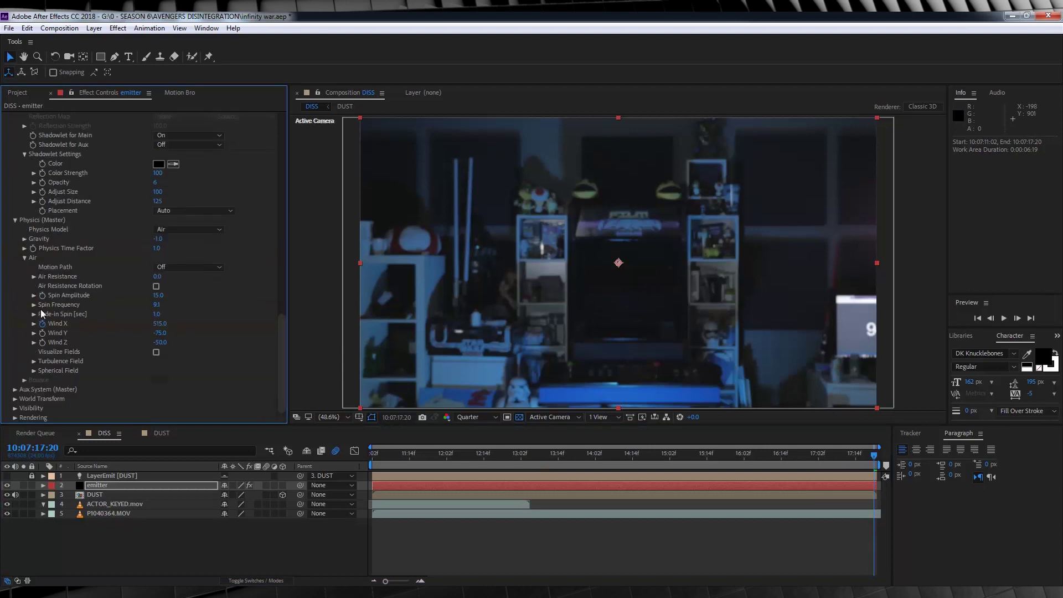
- Switch Particular's Rendering Motion Blur to On
left_click(15, 416)
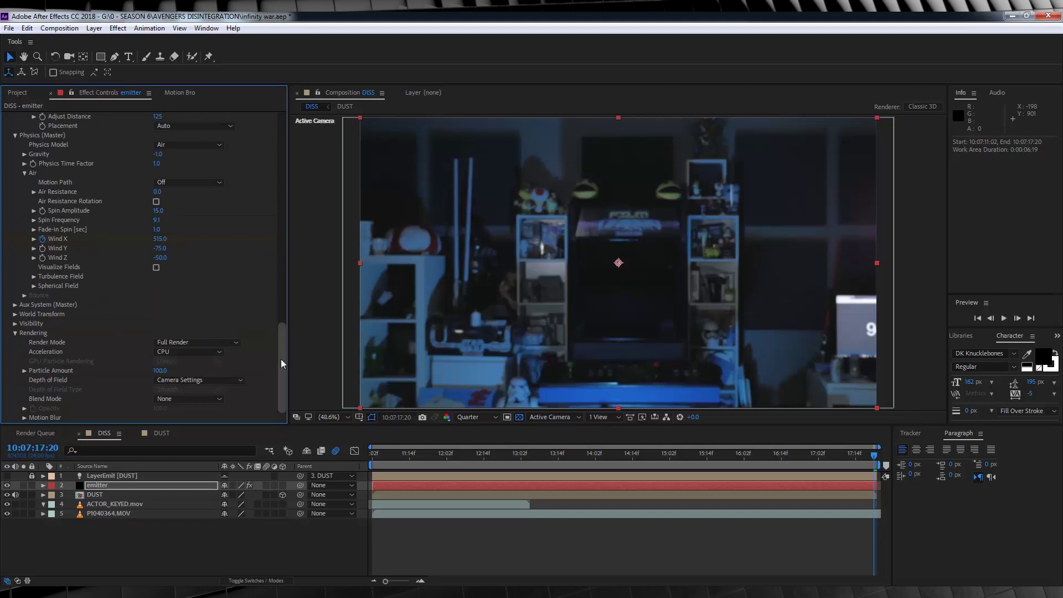
left_click(25, 417)
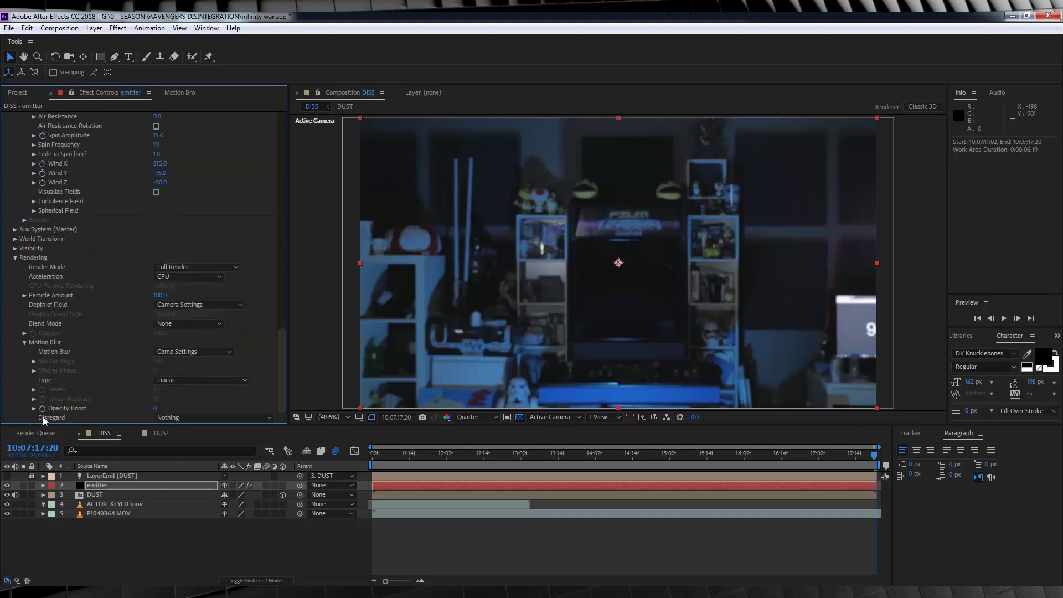
left_click(210, 352)
left_click(177, 388)
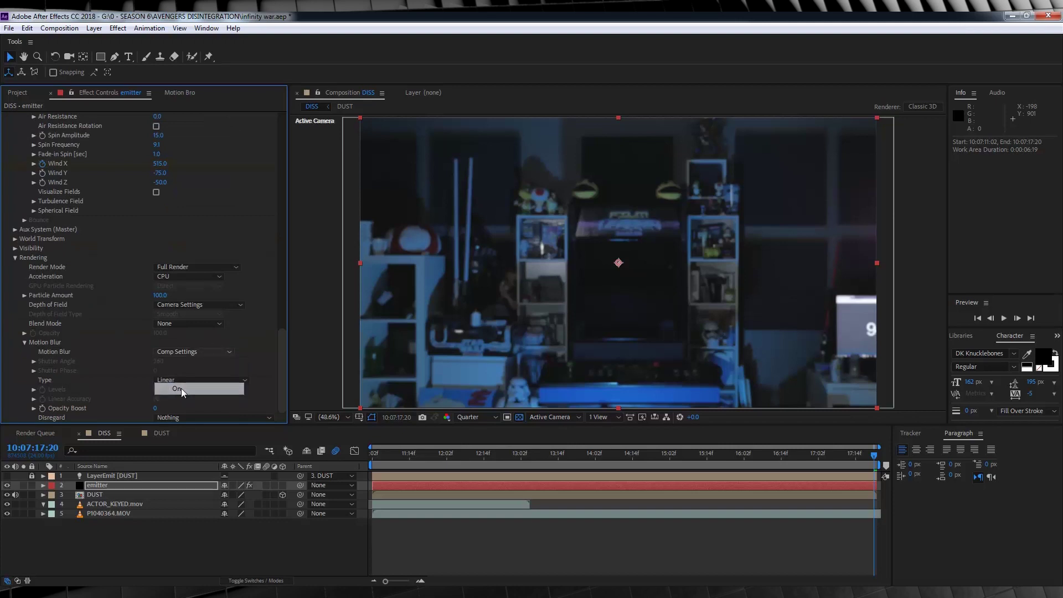
- RAM-preview and scrub through the dust disintegration
key("space")
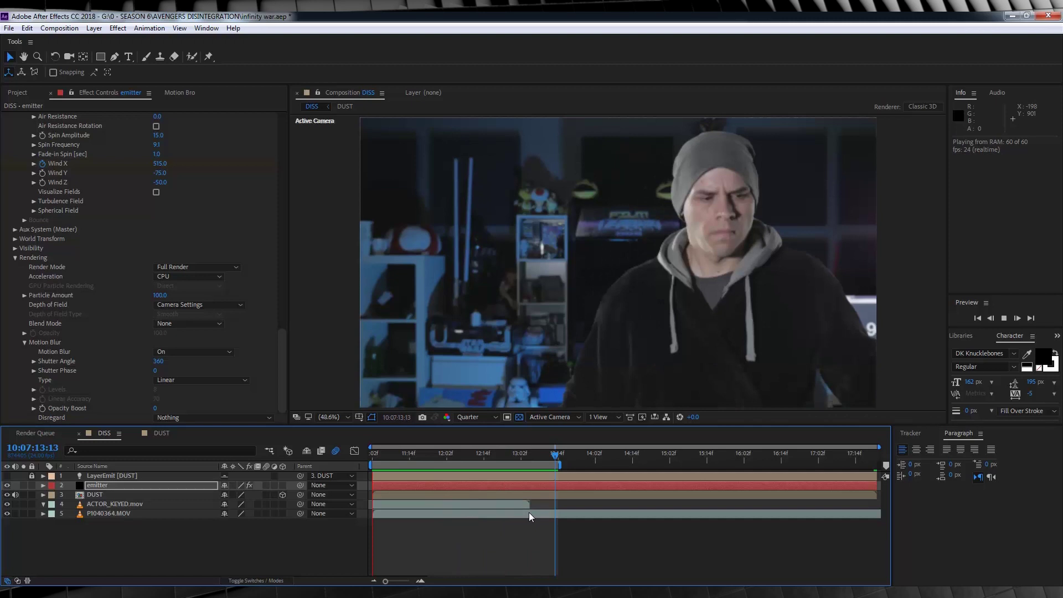
key("space")
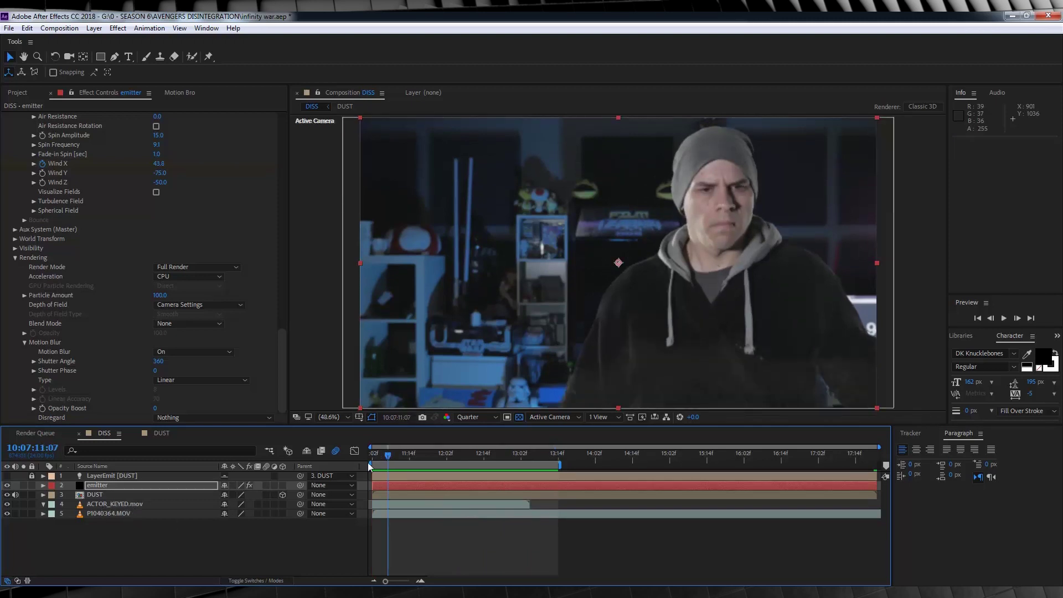
mouse_move(396, 457)
left_mouse_down()
mouse_move(540, 453)
mouse_move(393, 440)
mouse_move(460, 436)
mouse_move(395, 439)
left_mouse_up()
left_click(101, 505)
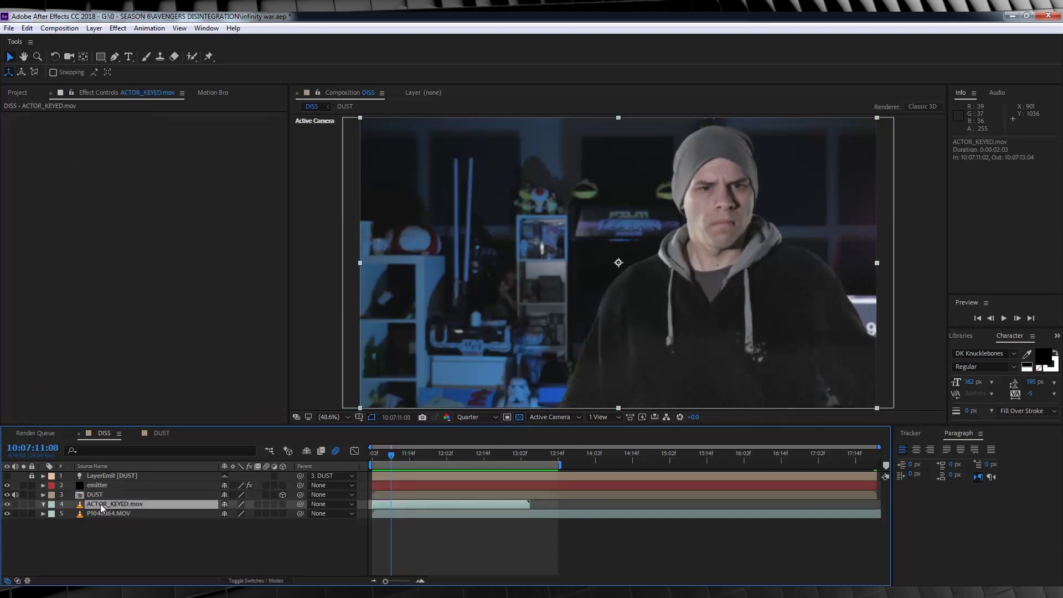
- Draw a Pen mask around the actor at the composition start
left_click(113, 57)
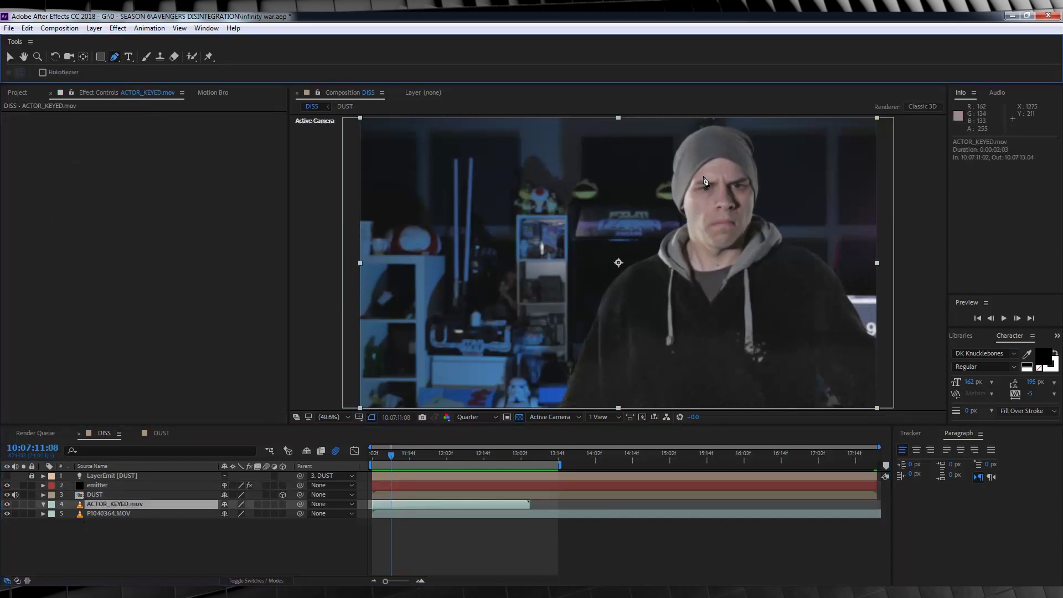
key("comma")
key("comma")
left_click_drag(393, 464, 366, 463)
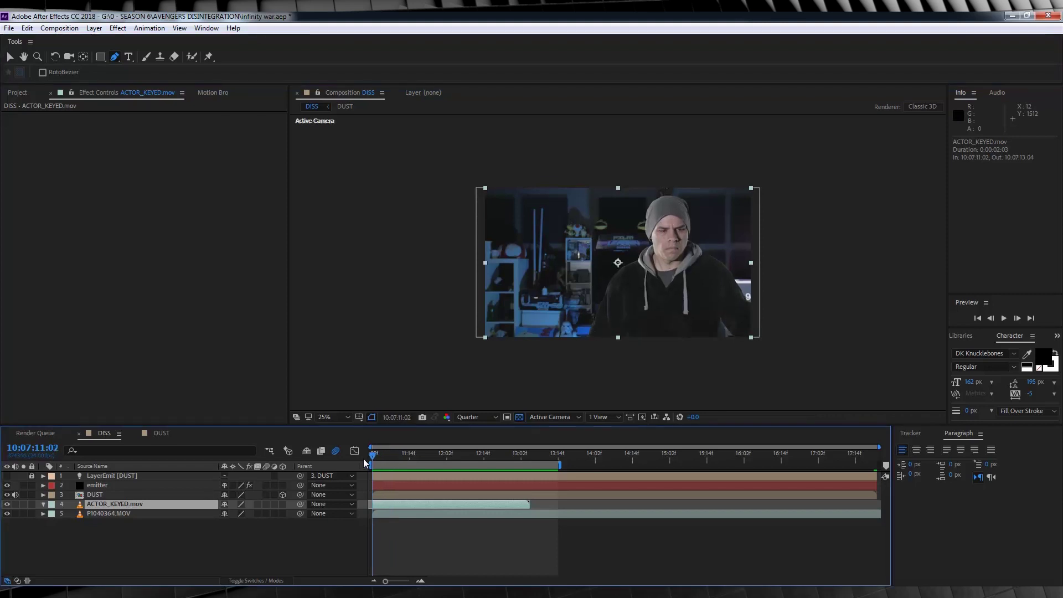
left_click(677, 151)
left_click(644, 180)
left_click(616, 227)
left_click(587, 259)
left_click(568, 320)
left_click(587, 357)
left_click(647, 363)
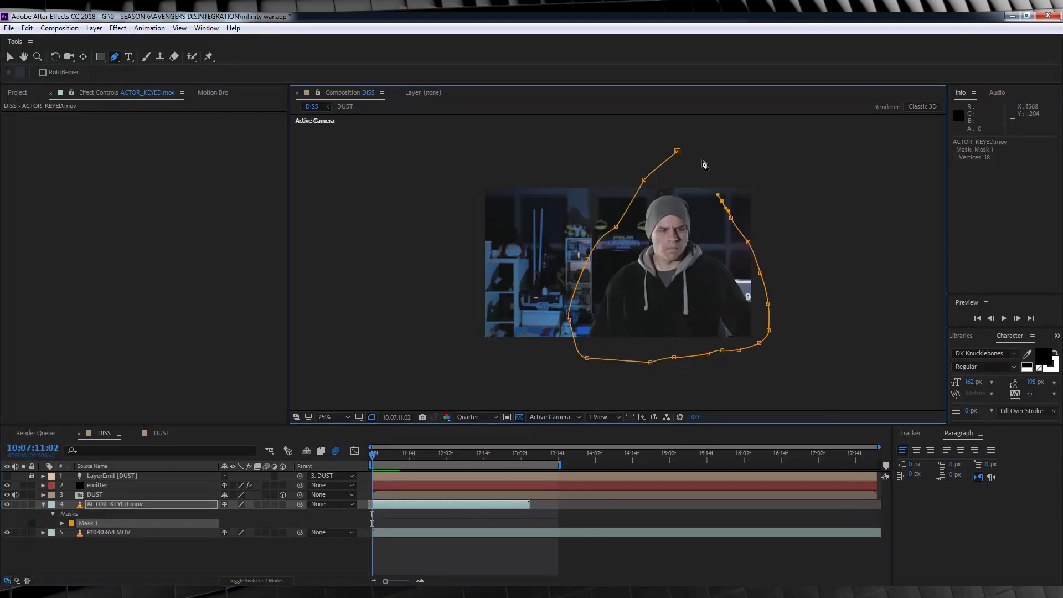
- Keyframe Mask Path and raise the mask's bottom edge at 11:08 and 11:20
key("m")
left_click(80, 522)
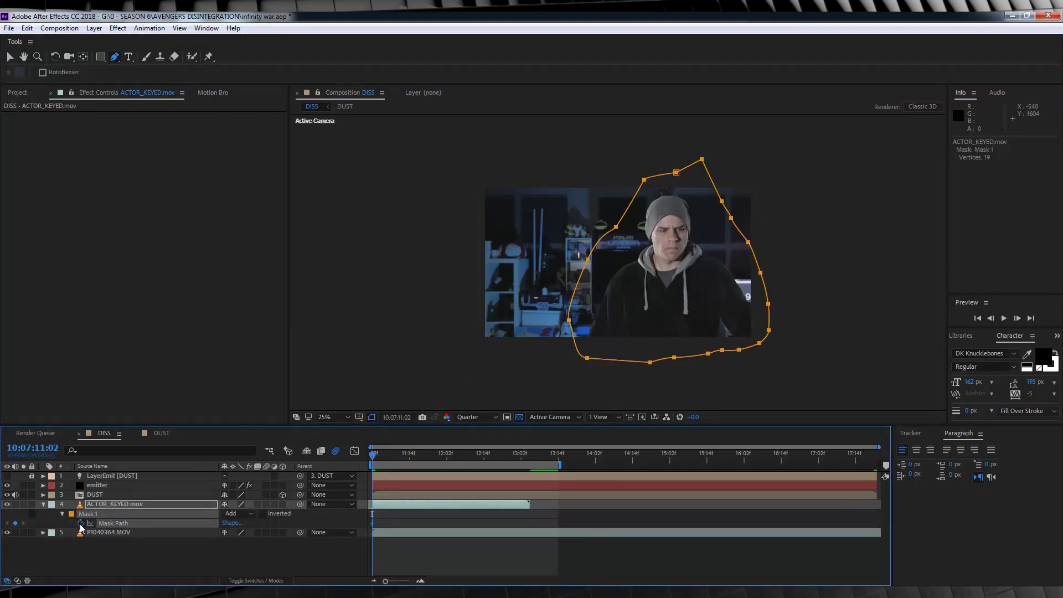
left_click_drag(374, 457, 392, 457)
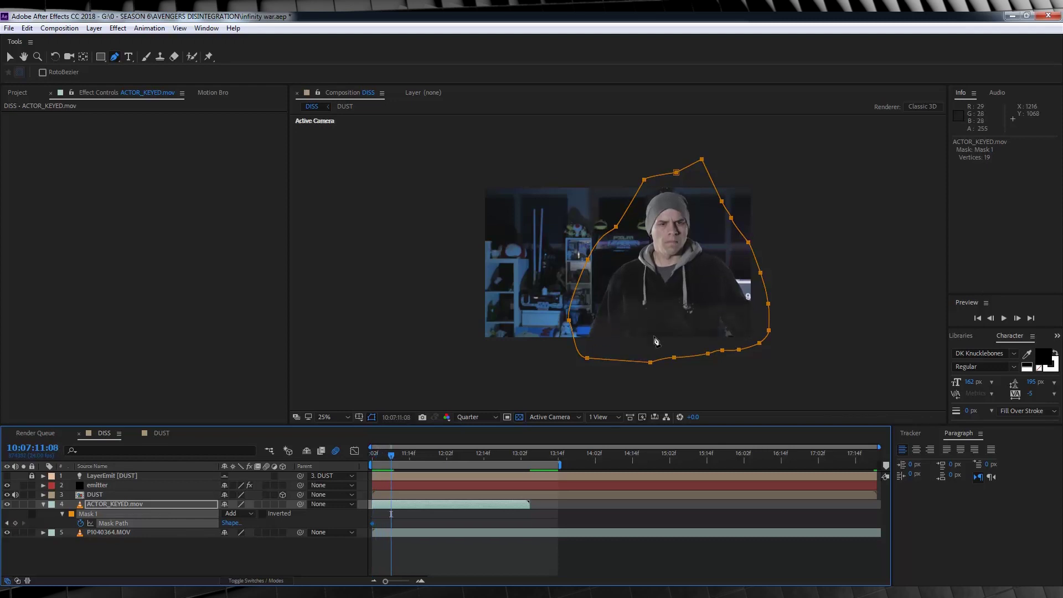
left_click_drag(651, 363, 650, 337)
left_click_drag(588, 358, 595, 332)
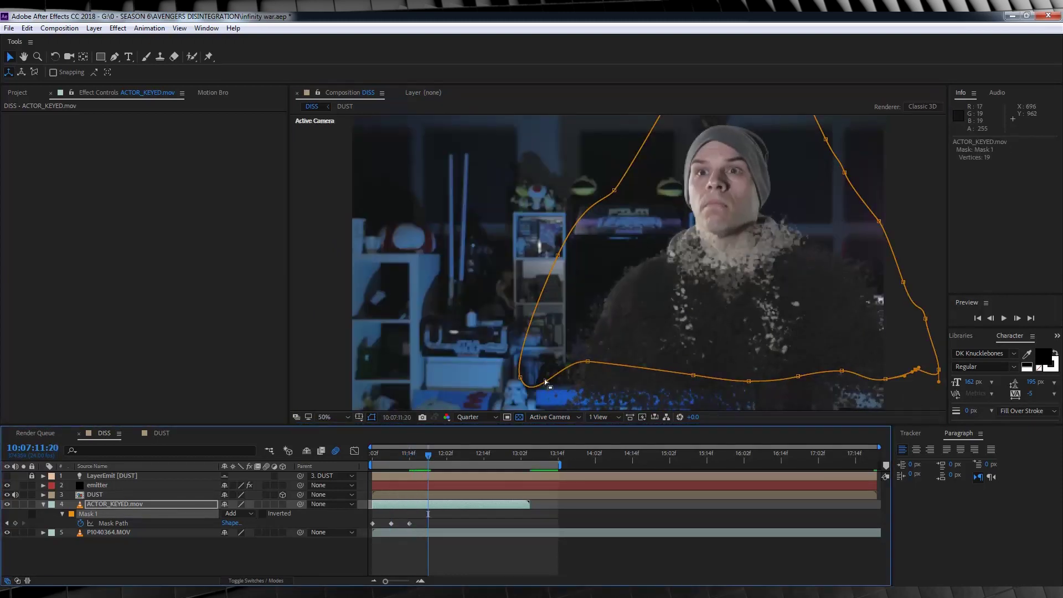
left_click_drag(753, 360, 829, 332)
left_click_drag(915, 369, 907, 320)
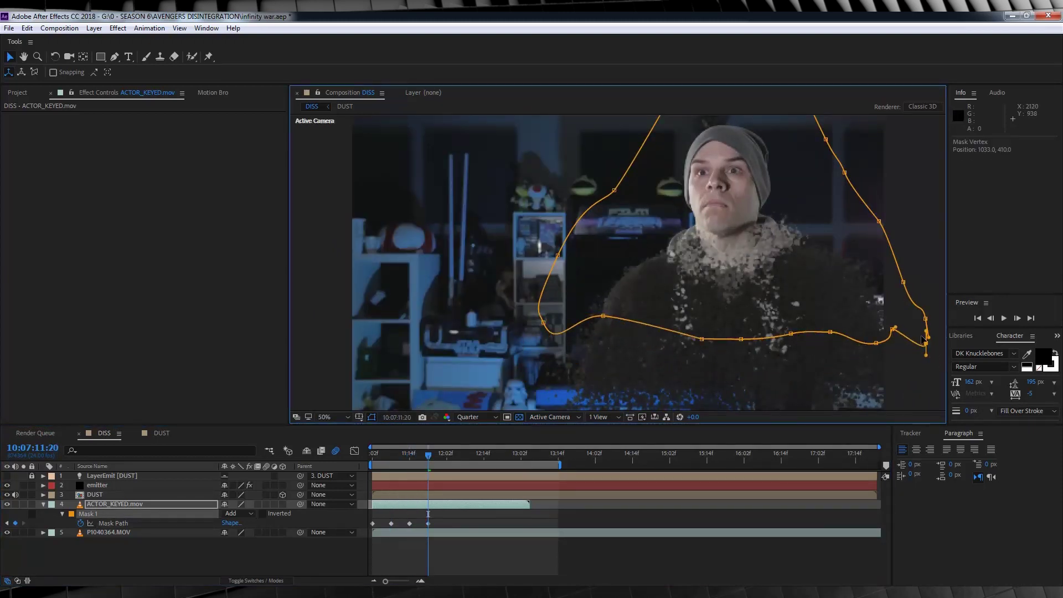
left_click(444, 453)
left_click_drag(602, 316, 623, 275)
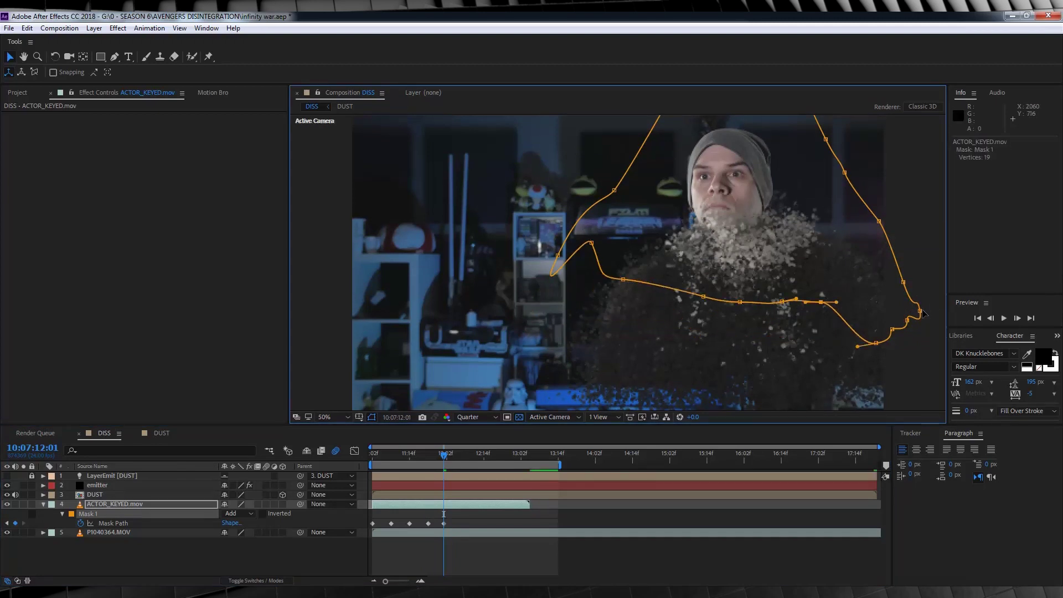
left_click_drag(906, 287, 908, 261)
- Keep lifting the mask vertices at 12:04, 12:09, 12:14 and 12:19
key("Page_Down")
key("Page_Down")
key("Page_Down")
left_click_drag(703, 297, 712, 266)
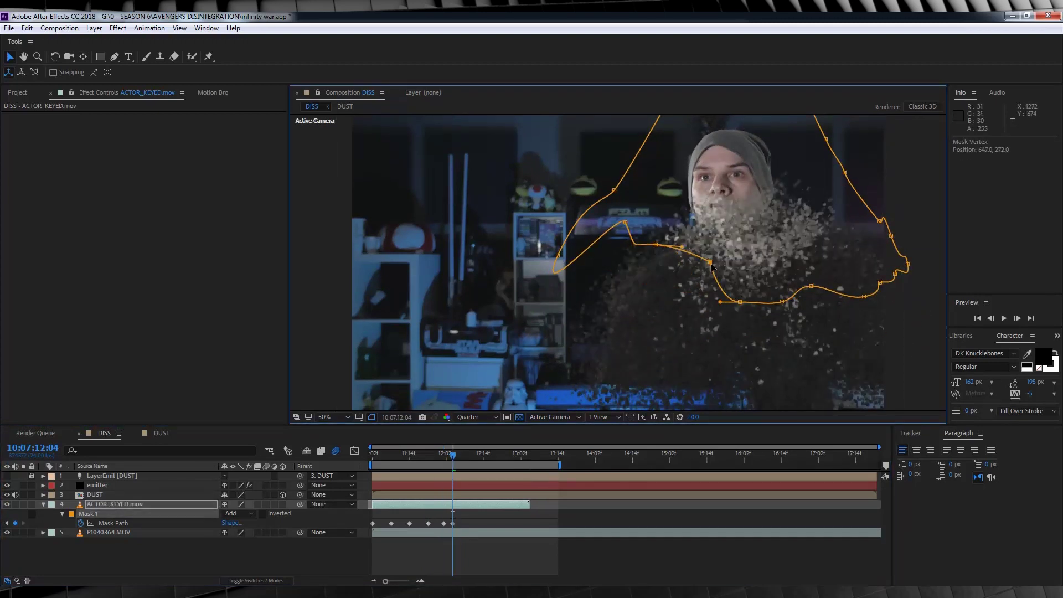
key("Page_Down")
key("Page_Down")
key("Page_Down")
key("Page_Down")
key("Page_Down")
left_click_drag(558, 255, 551, 217)
left_click_drag(894, 242, 819, 177)
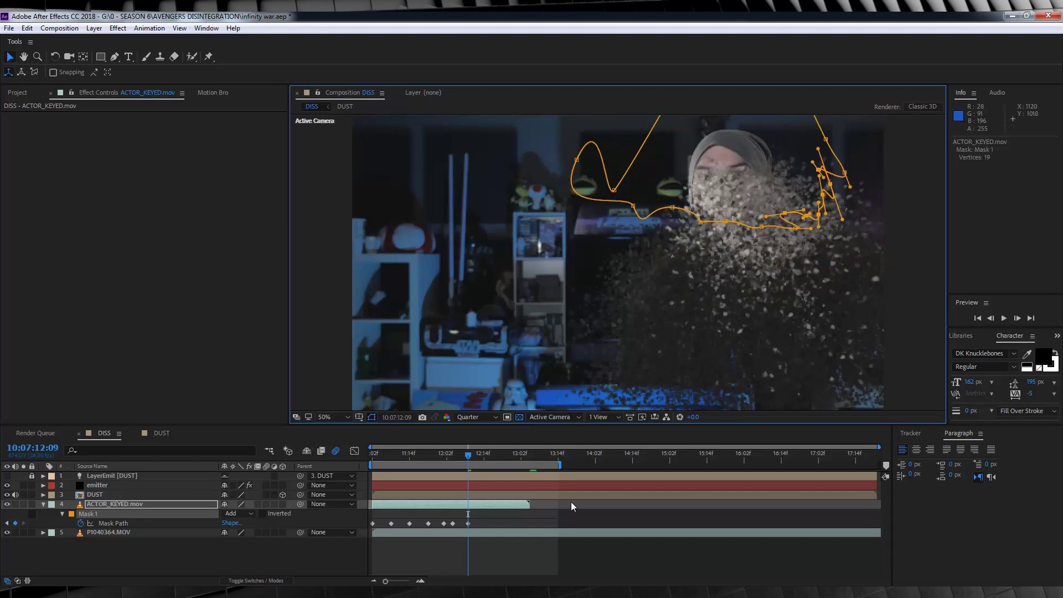
key("Page_Down")
key("Page_Down")
key("Page_Down")
key("Page_Down")
key("Page_Down")
left_click_drag(797, 257, 819, 168)
key("Page_Down")
key("Page_Down")
key("Page_Down")
key("Page_Down")
key("Page_Down")
left_click_drag(548, 119, 797, 205)
left_click_drag(744, 185, 743, 154)
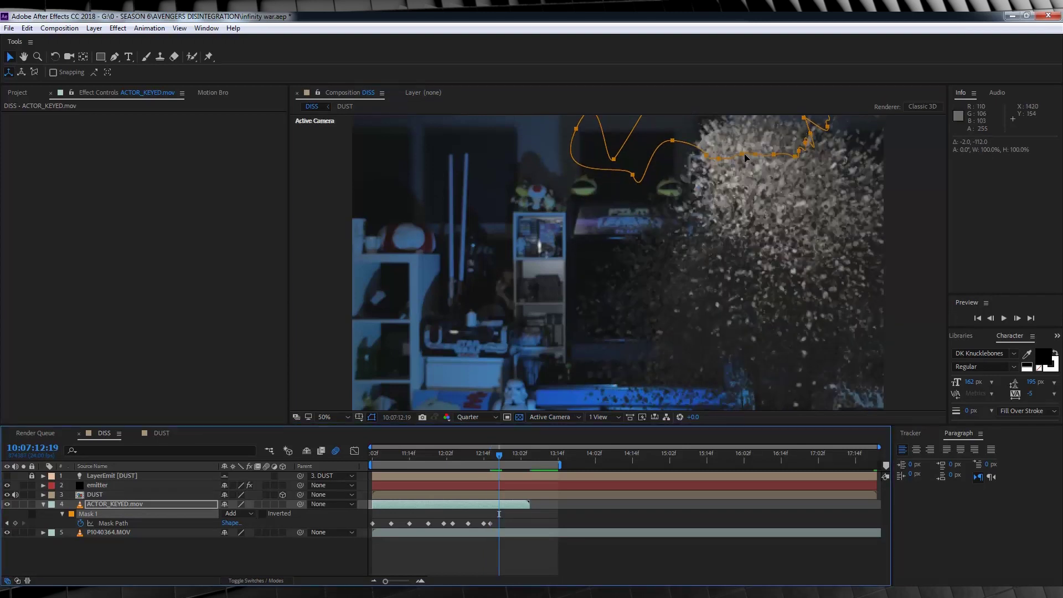
- Fit the composition in the viewer and preview the mask reveal
key("comma")
left_click(437, 564)
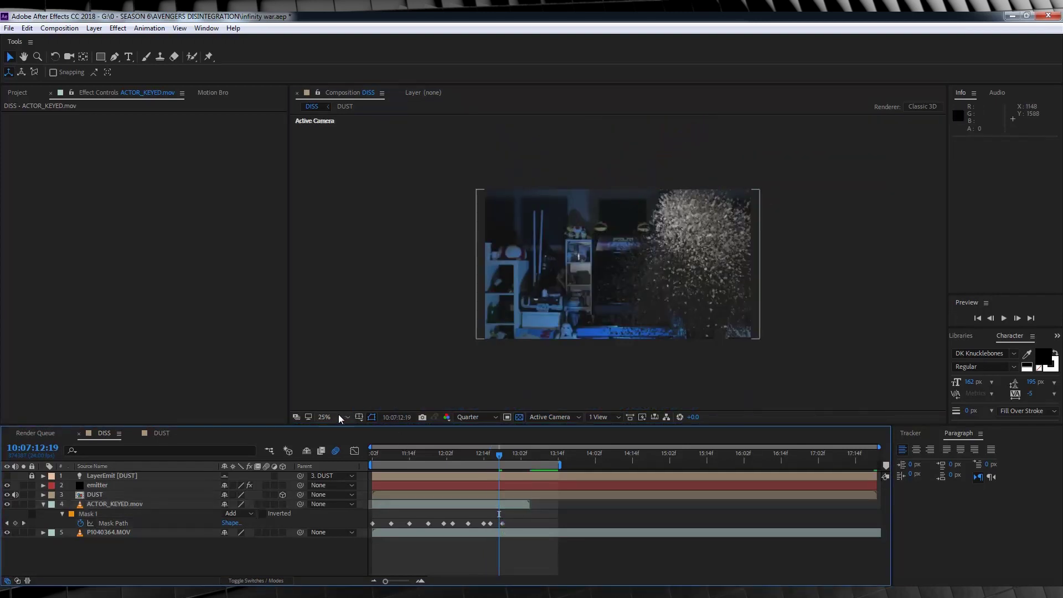
left_click(338, 418)
left_click(365, 232)
left_click(264, 562)
key("space")
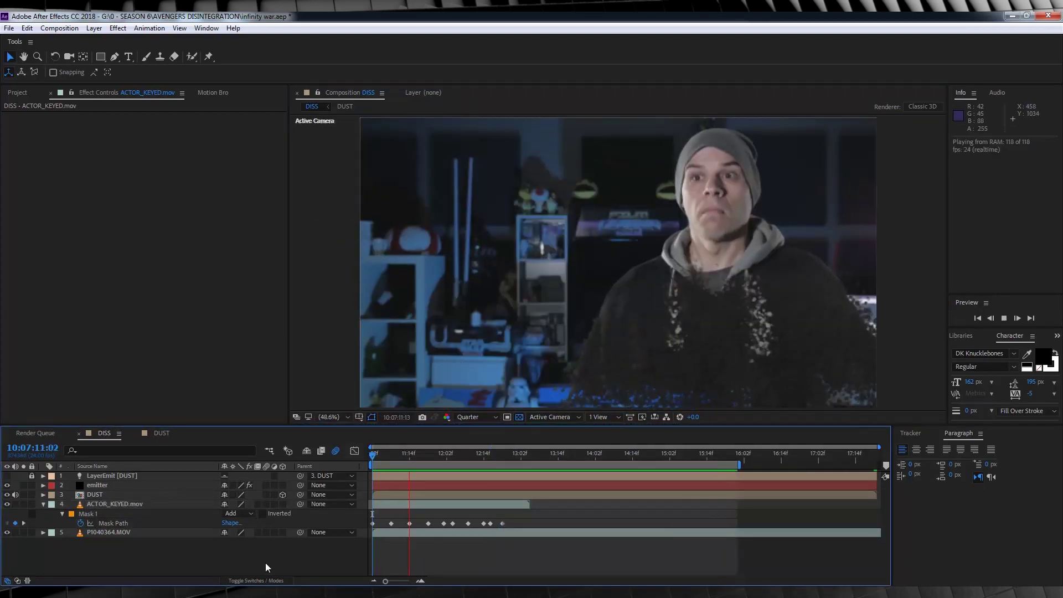